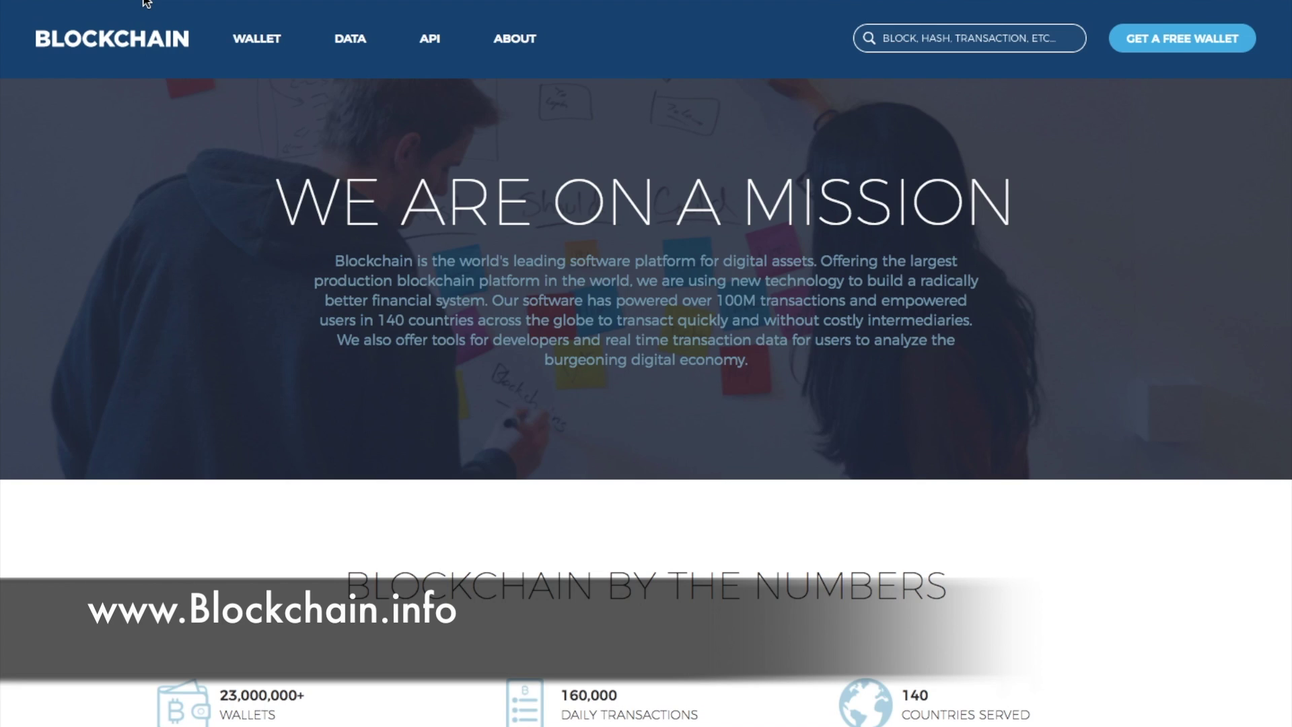
Scroll through the Blockchain.info home page, then start creating a free wallet.
scroll(204, 357, "down", 4)
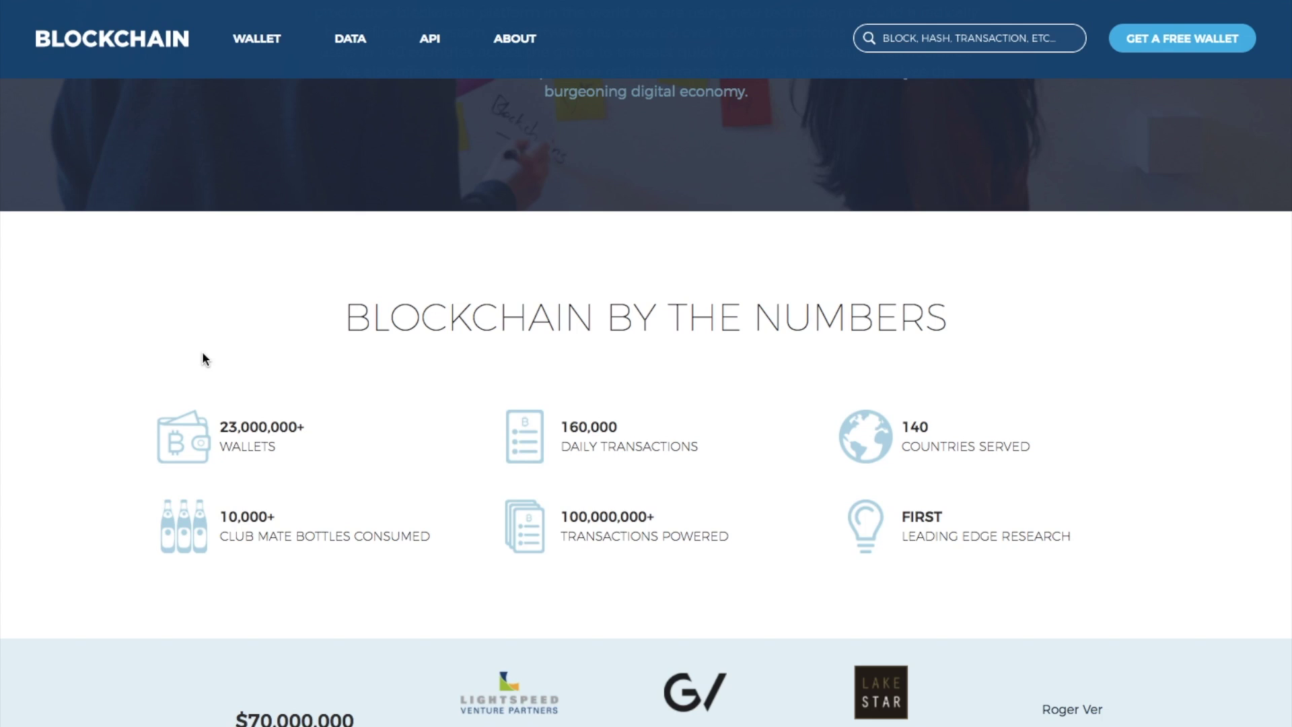
scroll(206, 359, "up", 4)
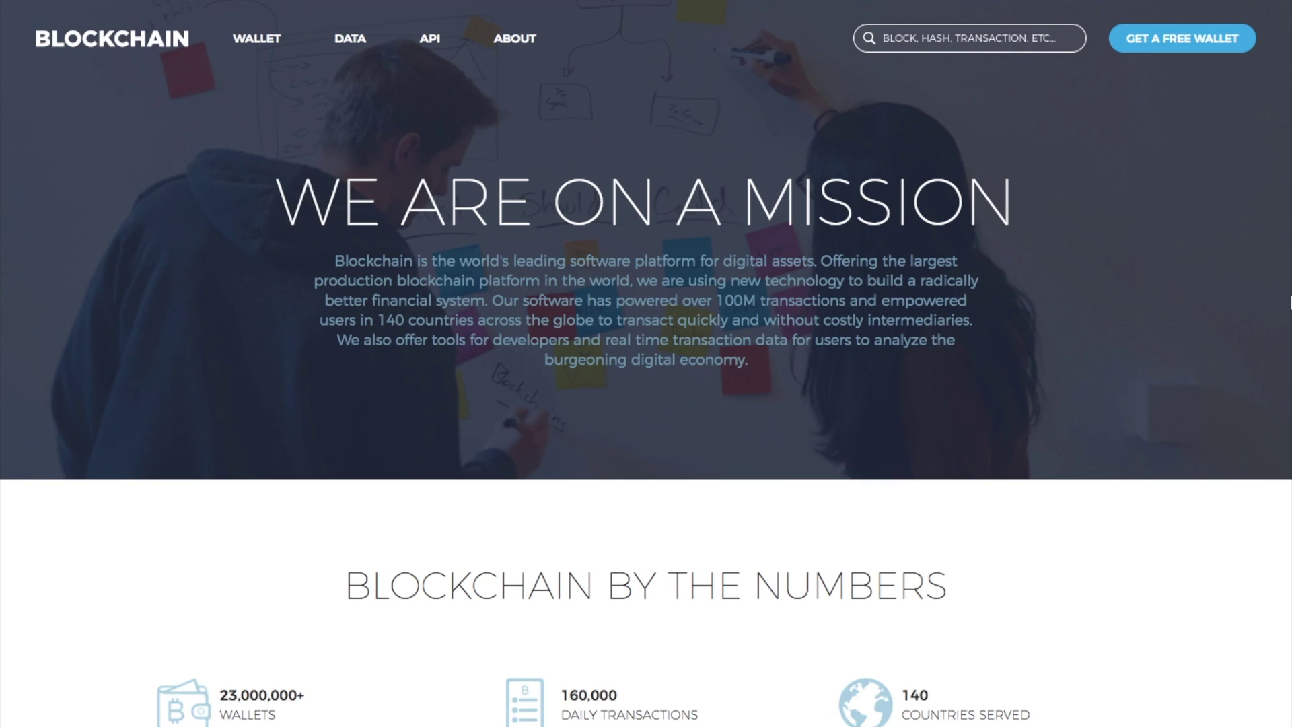
left_click(1182, 42)
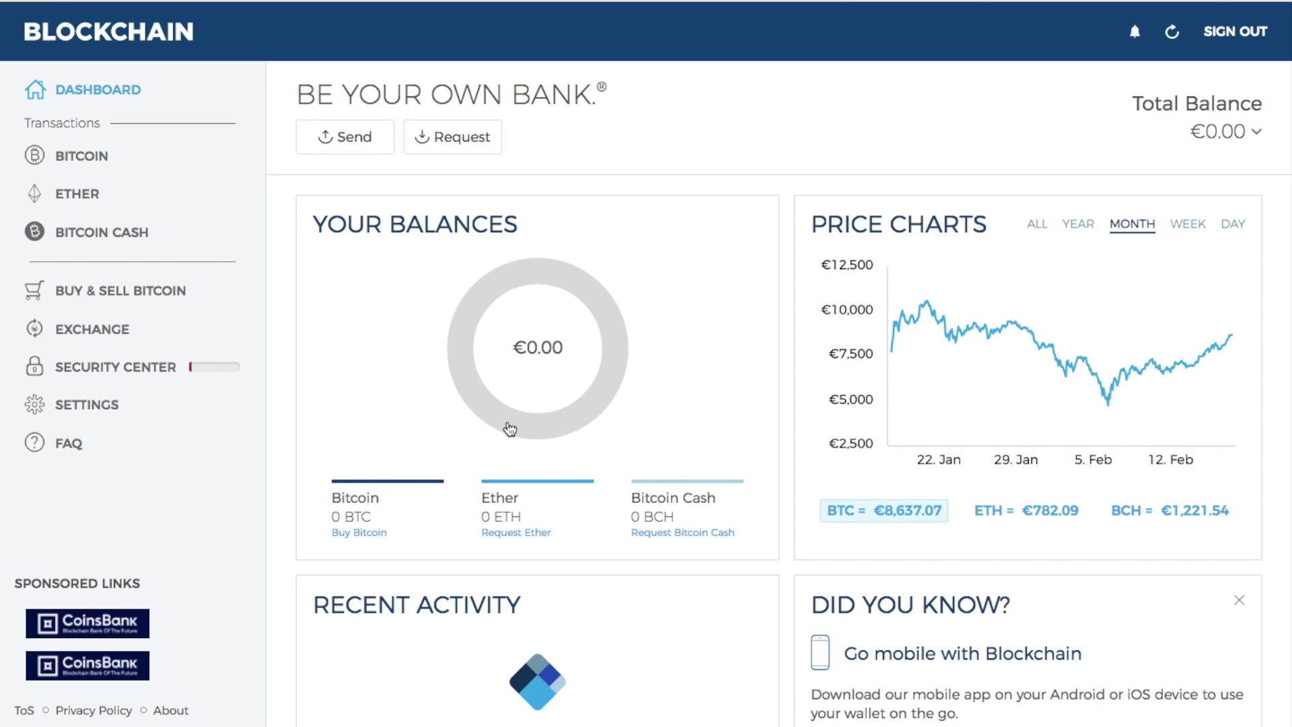
mouse_move(883, 340)
scroll(757, 463, "down", 3)
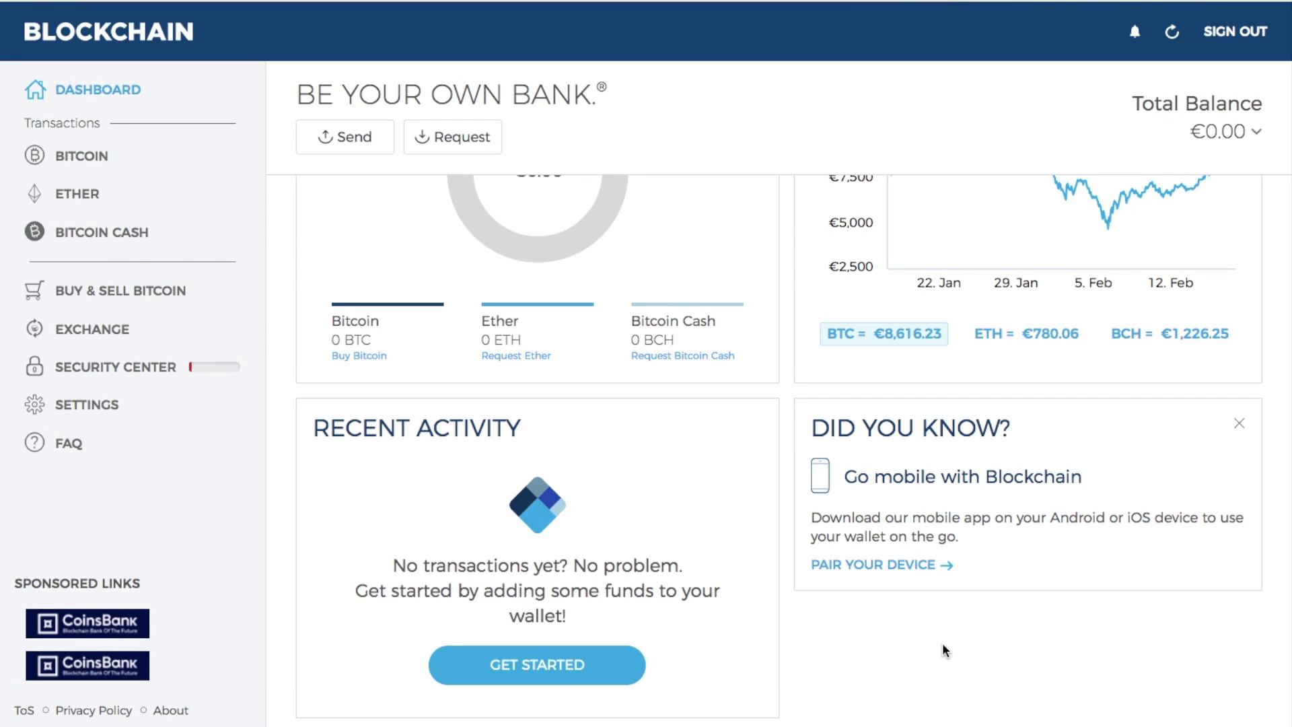
scroll(588, 570, "up", 3)
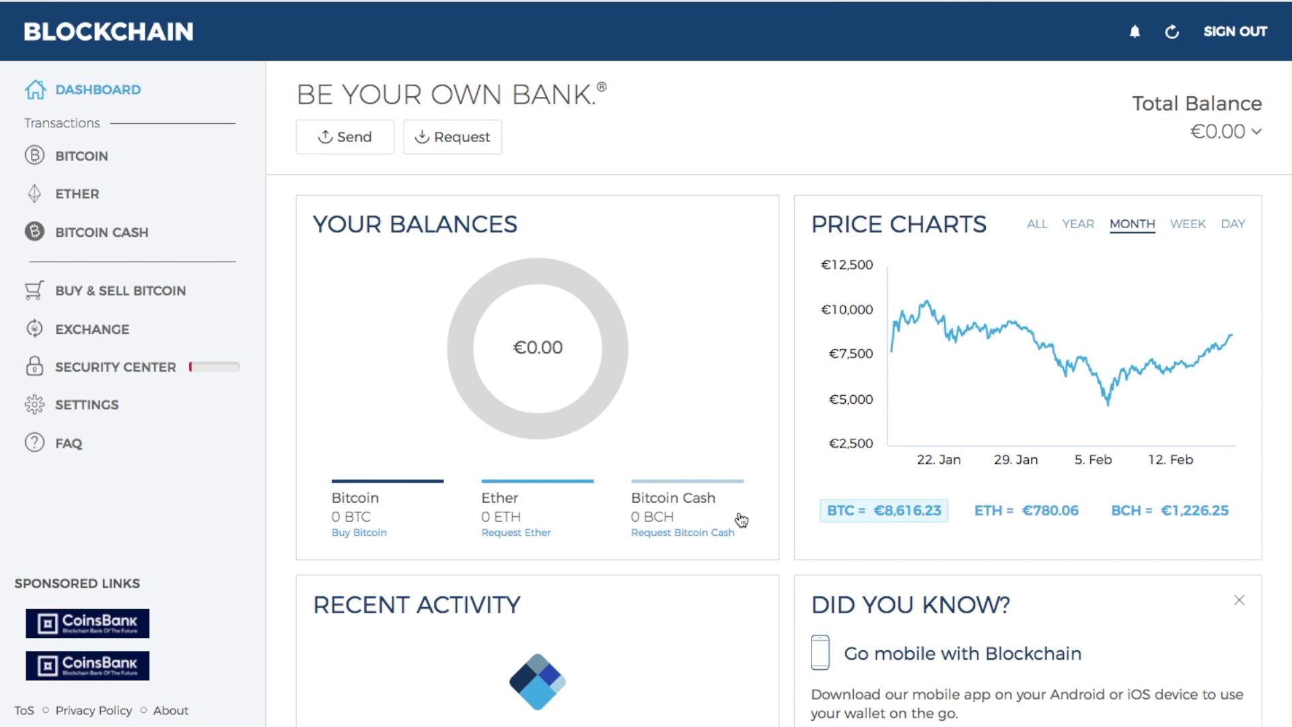
In the Security Center, view the Backup Recovery Phrase level and start the phrase backup.
left_click(229, 375)
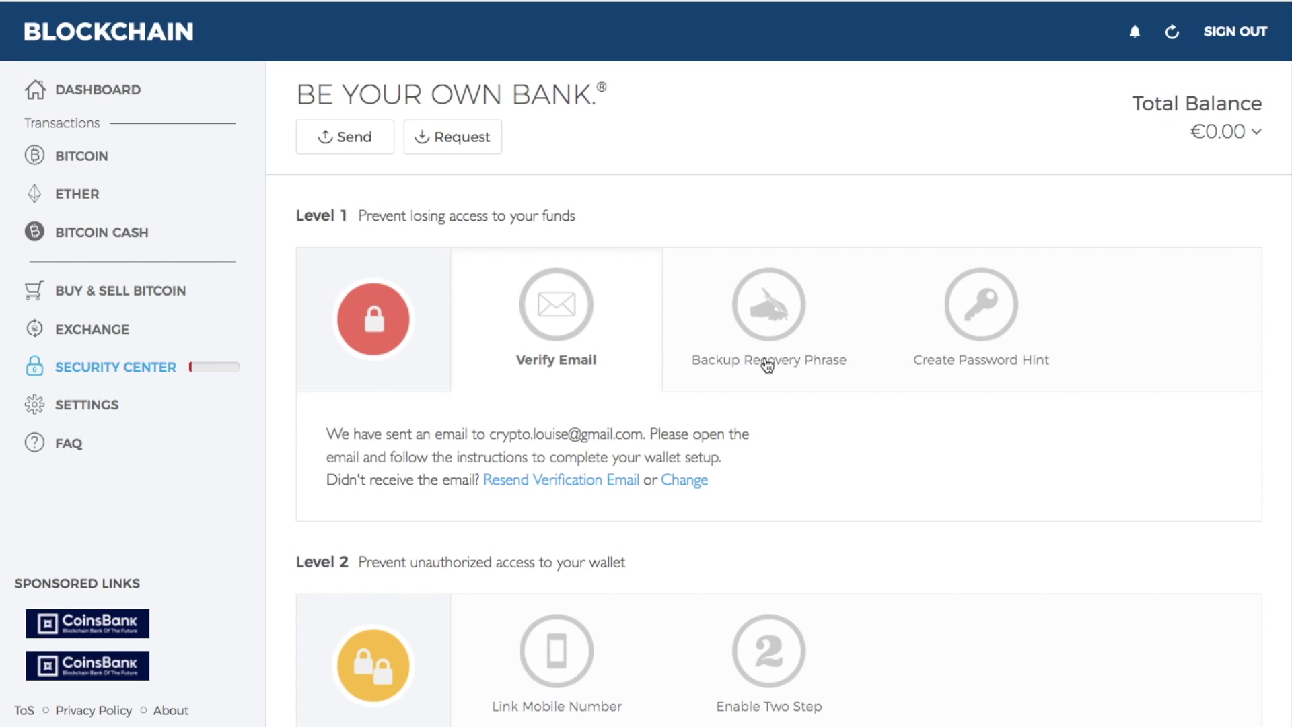
left_click(767, 366)
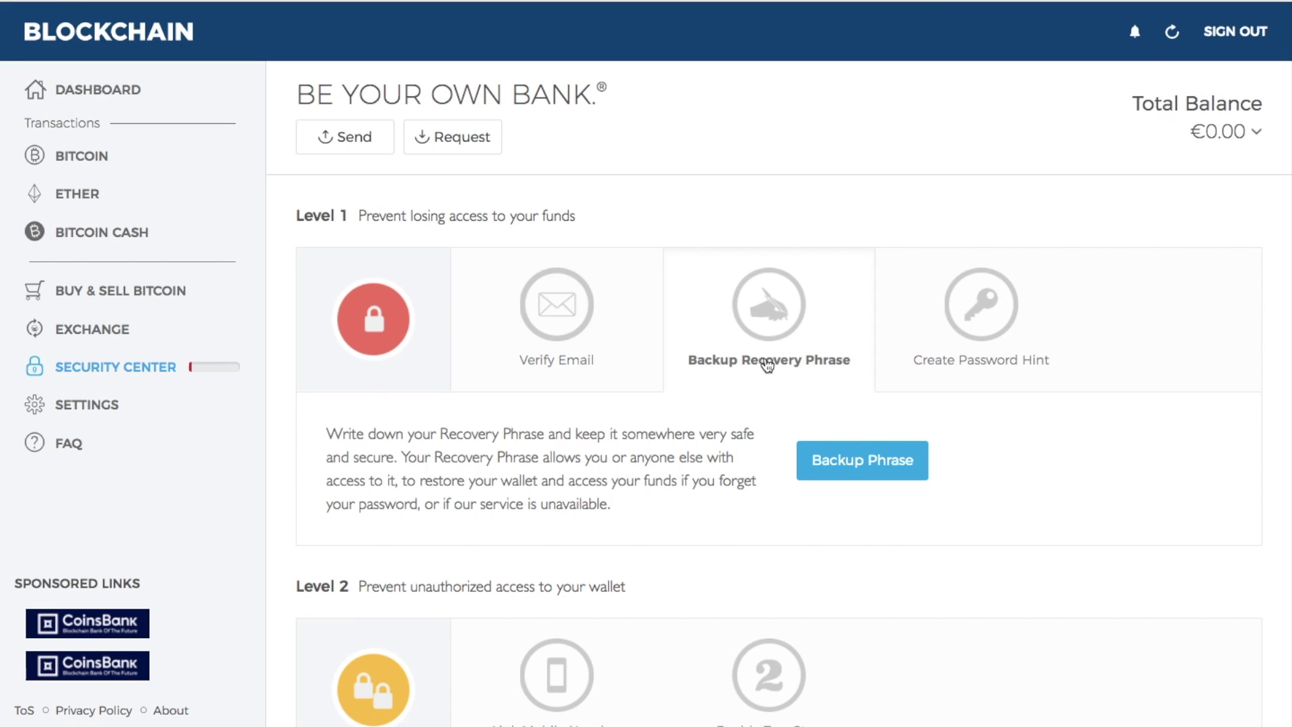
left_click(866, 454)
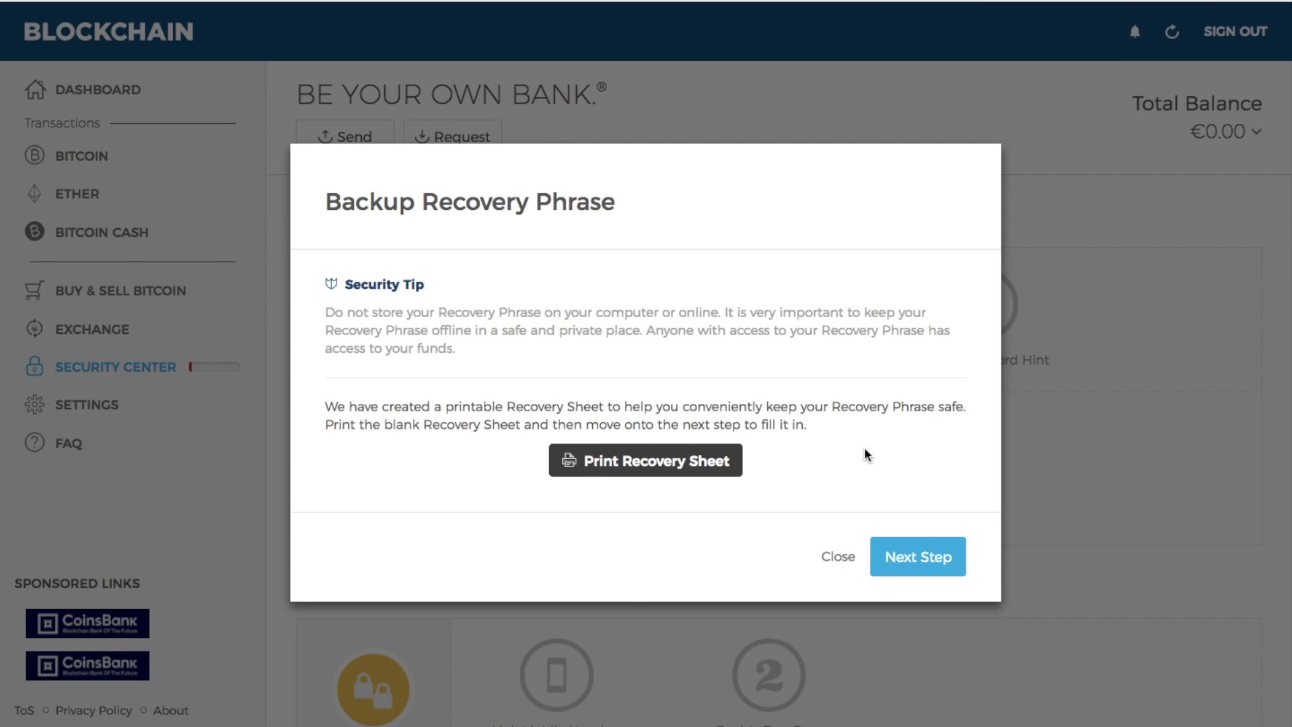
Proceed to writing down the recovery phrase and page through its four-word groups.
left_click(918, 556)
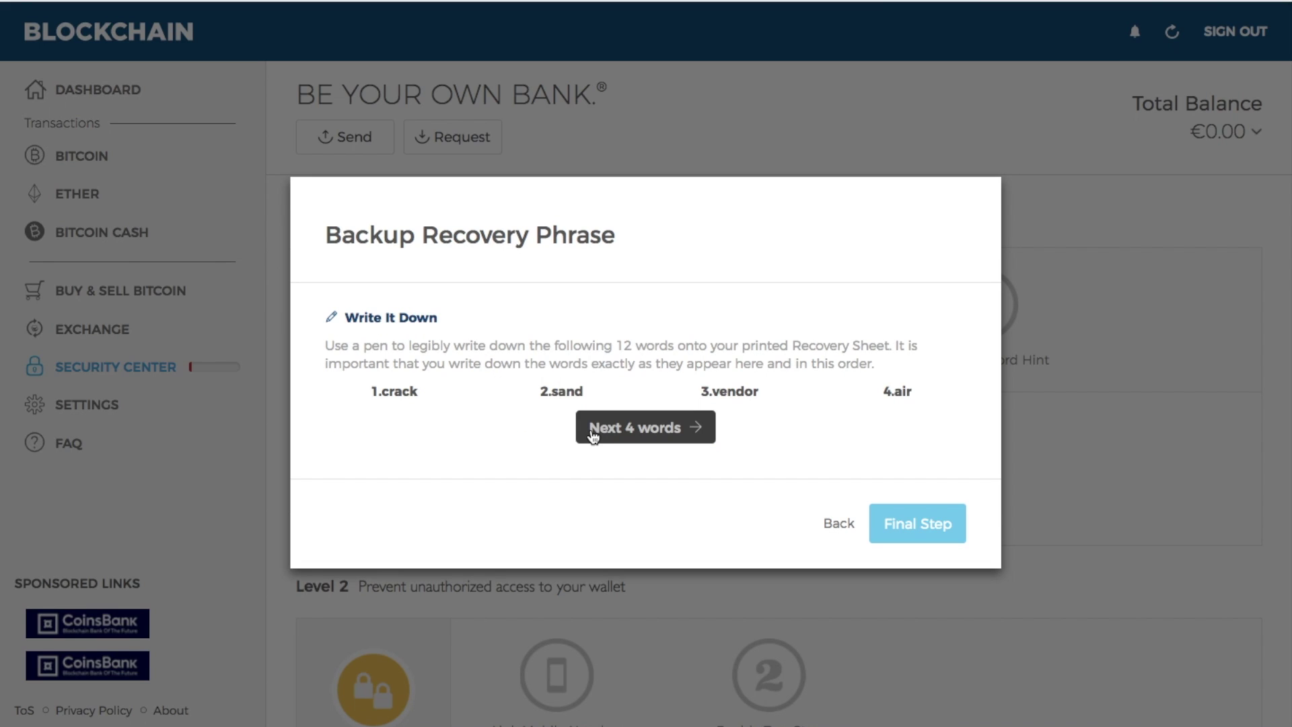
left_click(599, 436)
left_click(672, 434)
left_click(657, 432)
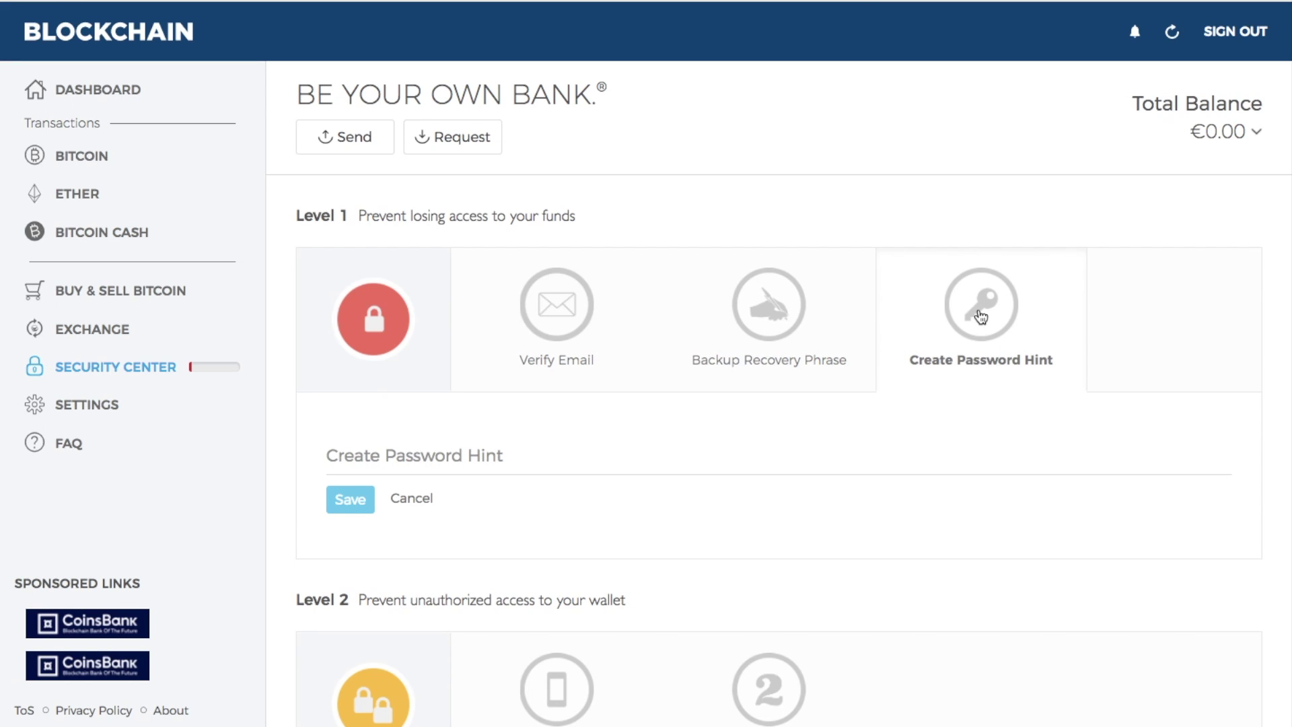
View the Link Mobile Number form, then switch to the Enable Two Step option.
scroll(800, 500, "down", 4)
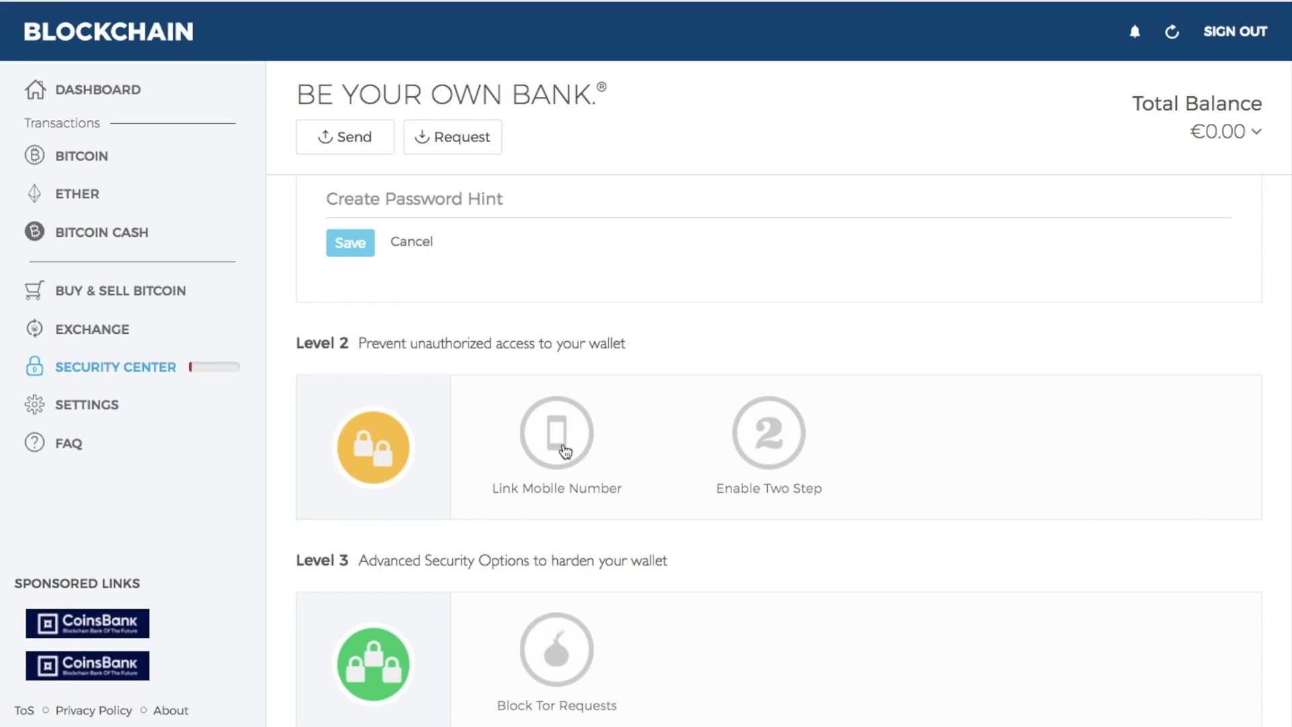
left_click(565, 451)
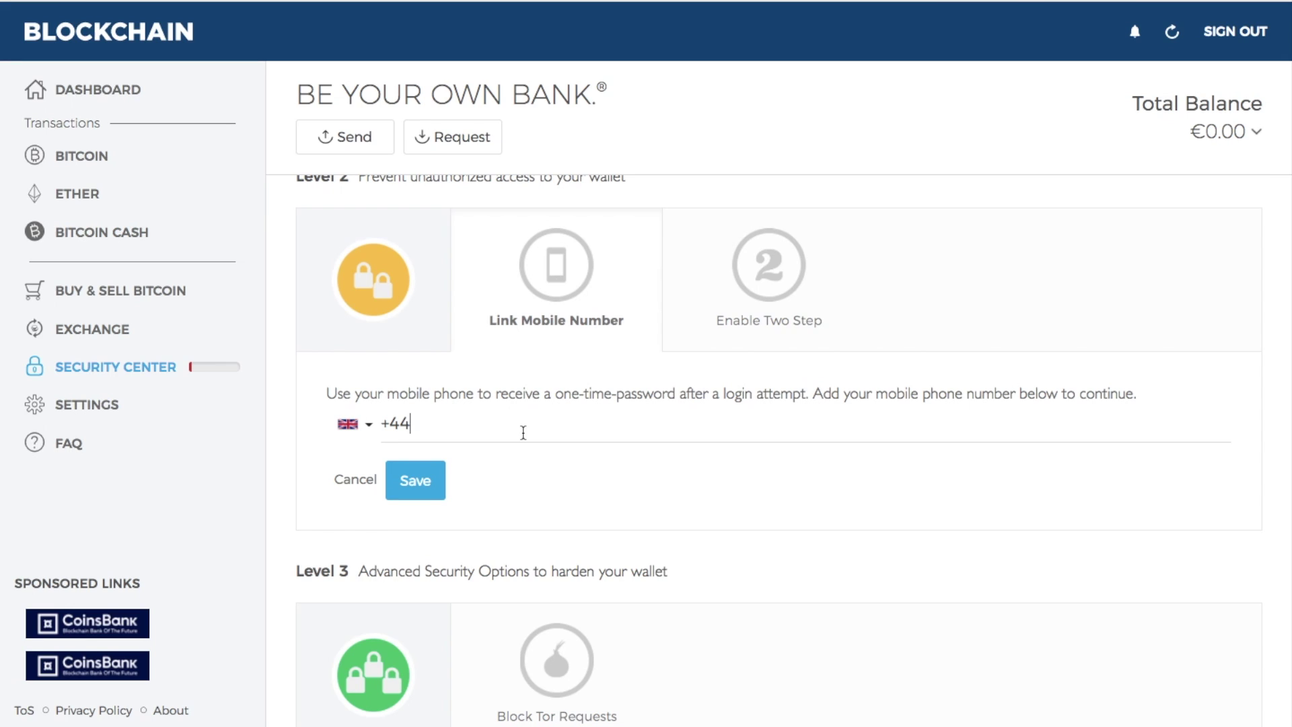
left_click(788, 292)
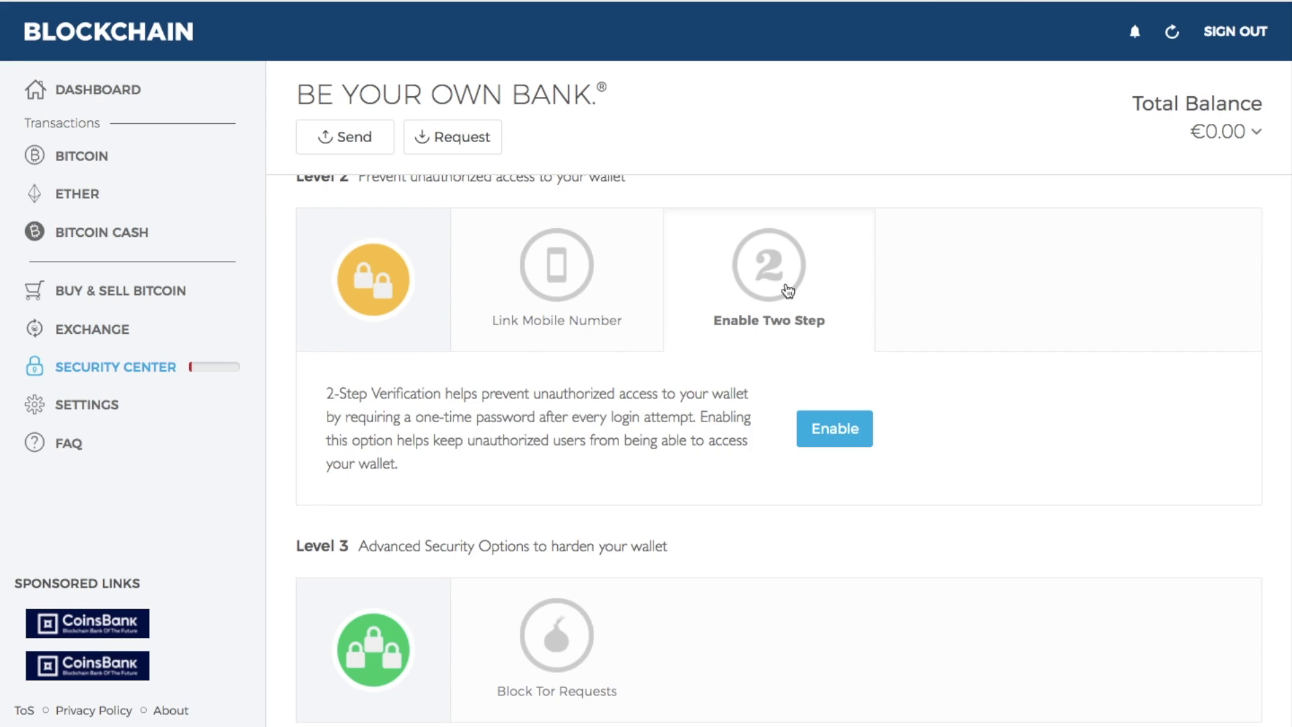
Open the General settings page from the sidebar.
left_click(95, 408)
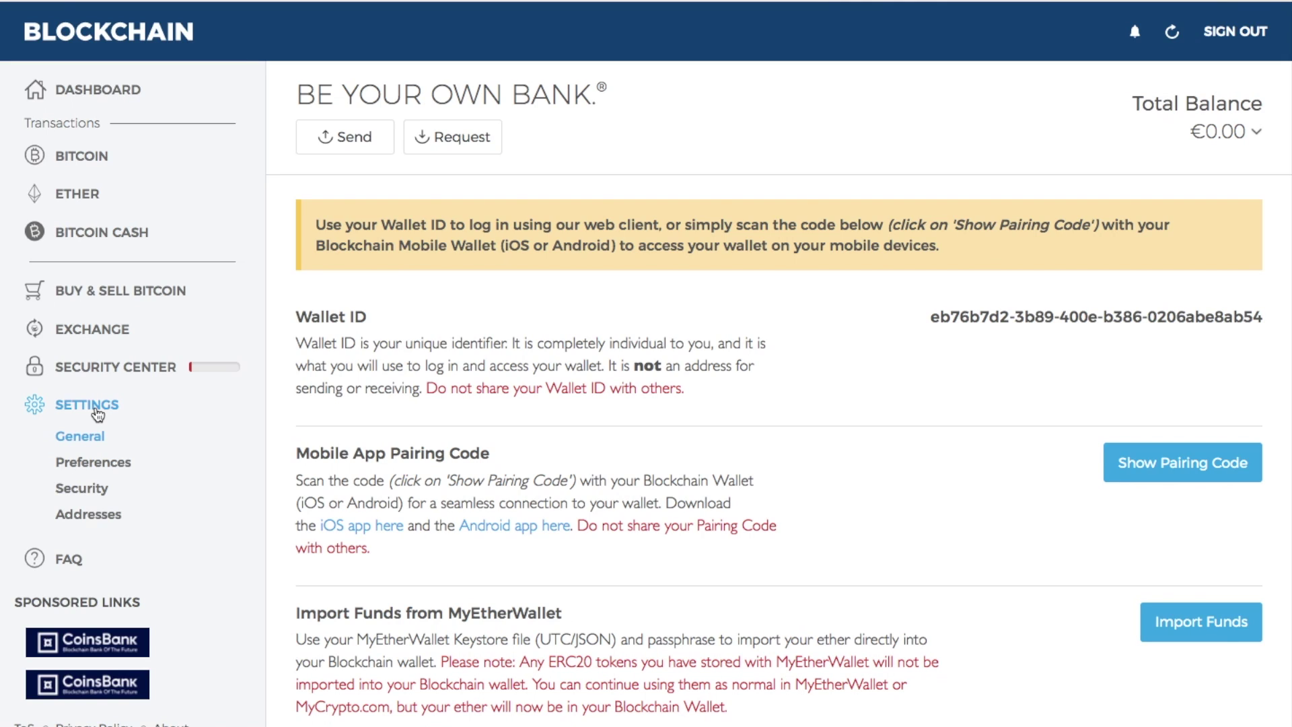
Open the MyEtherWallet Import Funds dialog and close it again.
scroll(690, 624, "down", 1)
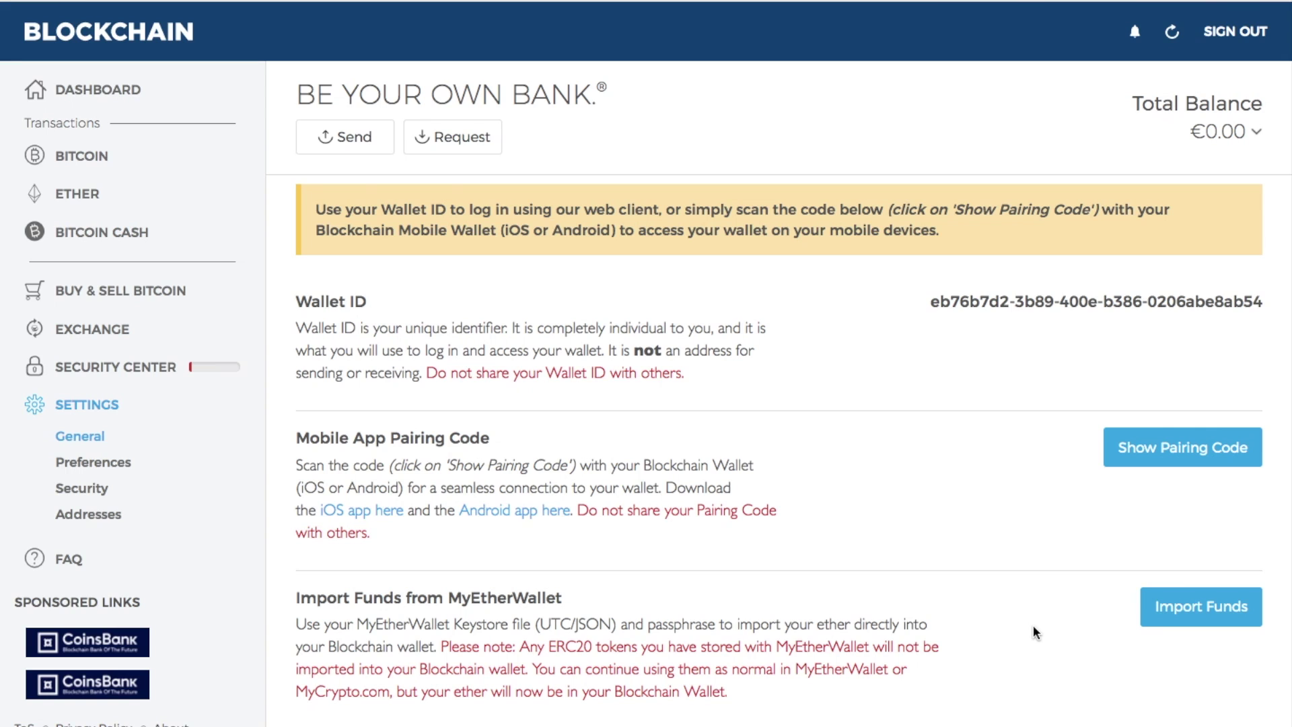
left_click(1215, 597)
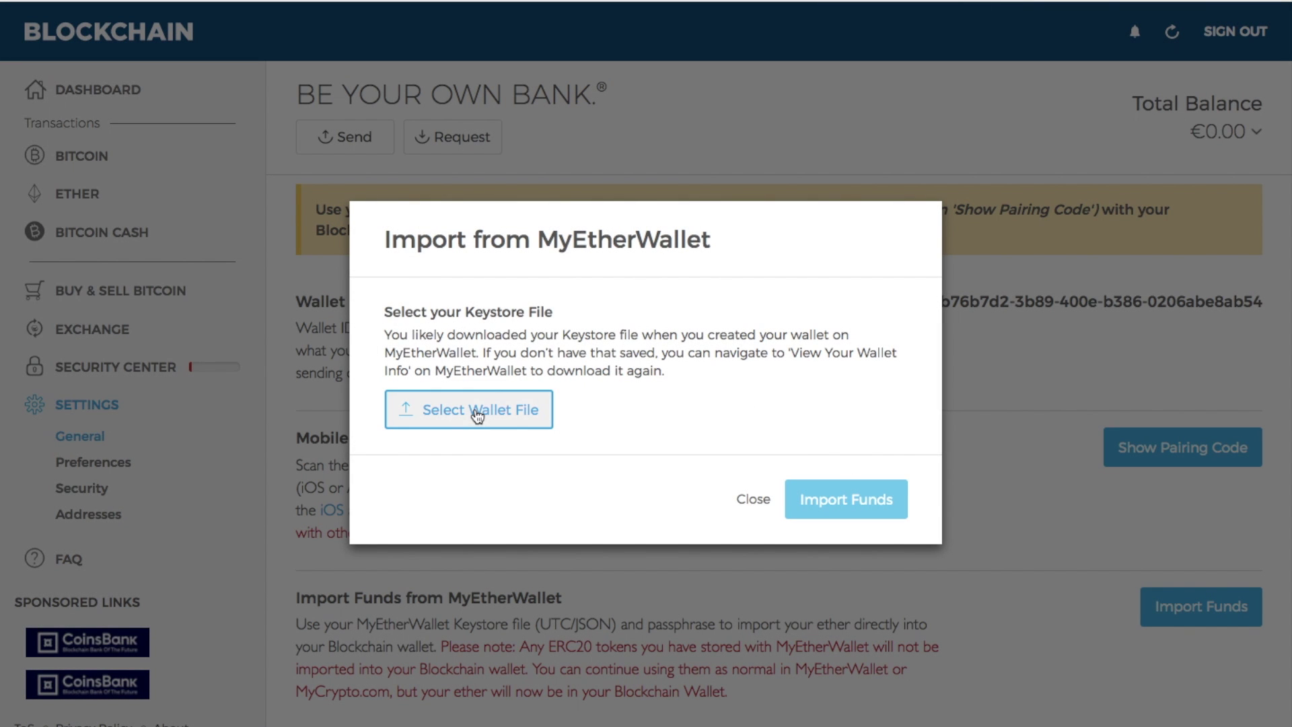
left_click(743, 503)
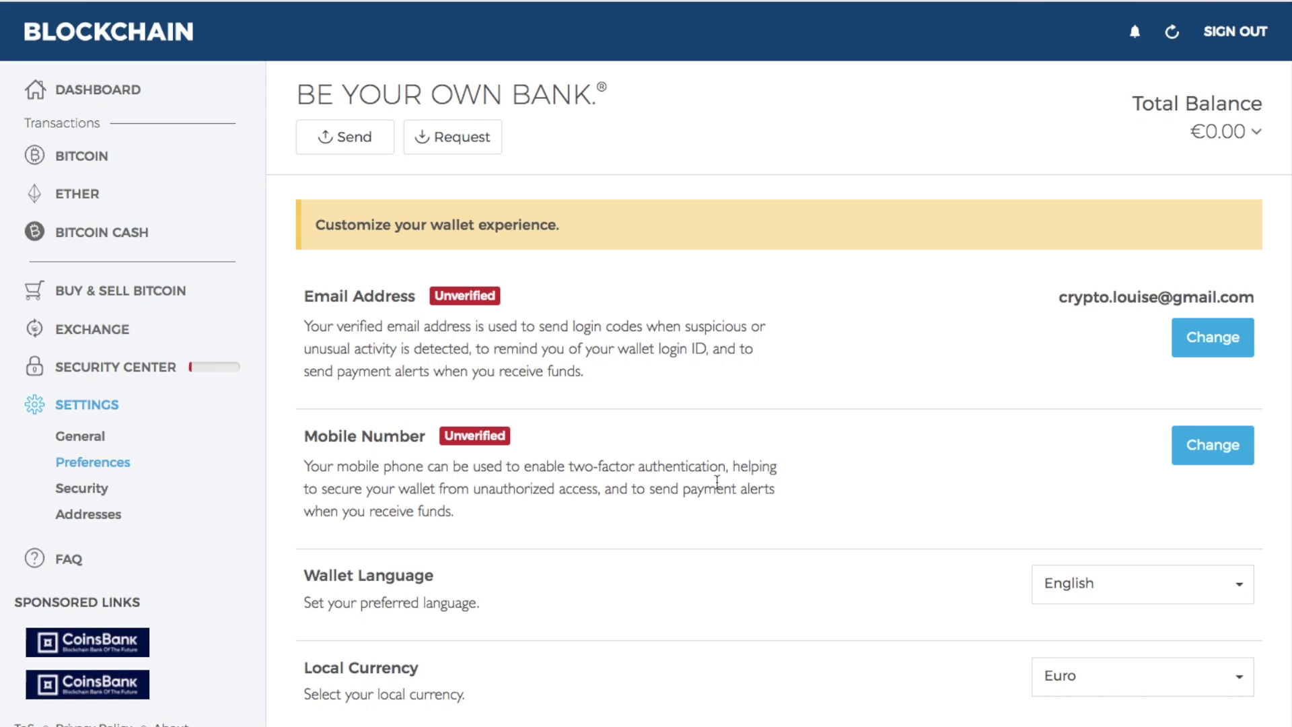
Set the local currency to Great British Pound by searching 'gb' in the currency list.
scroll(717, 481, "down", 5)
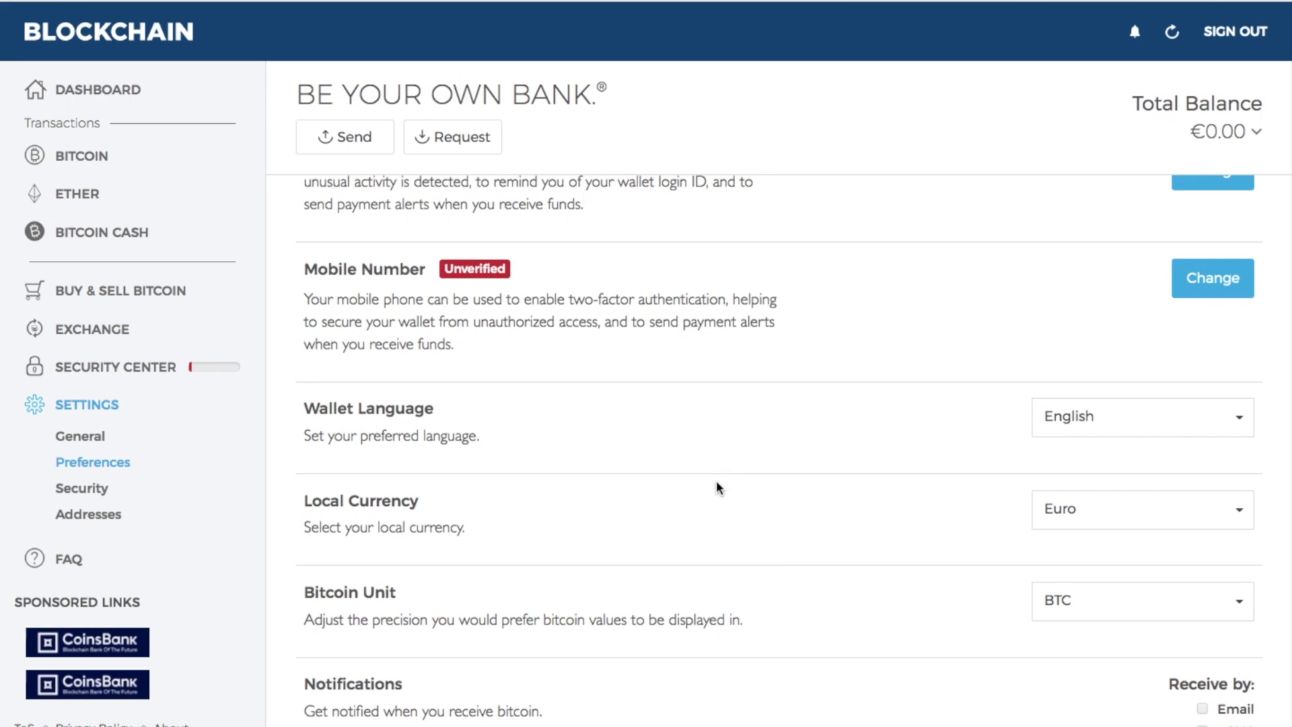
scroll(716, 482, "down", 3)
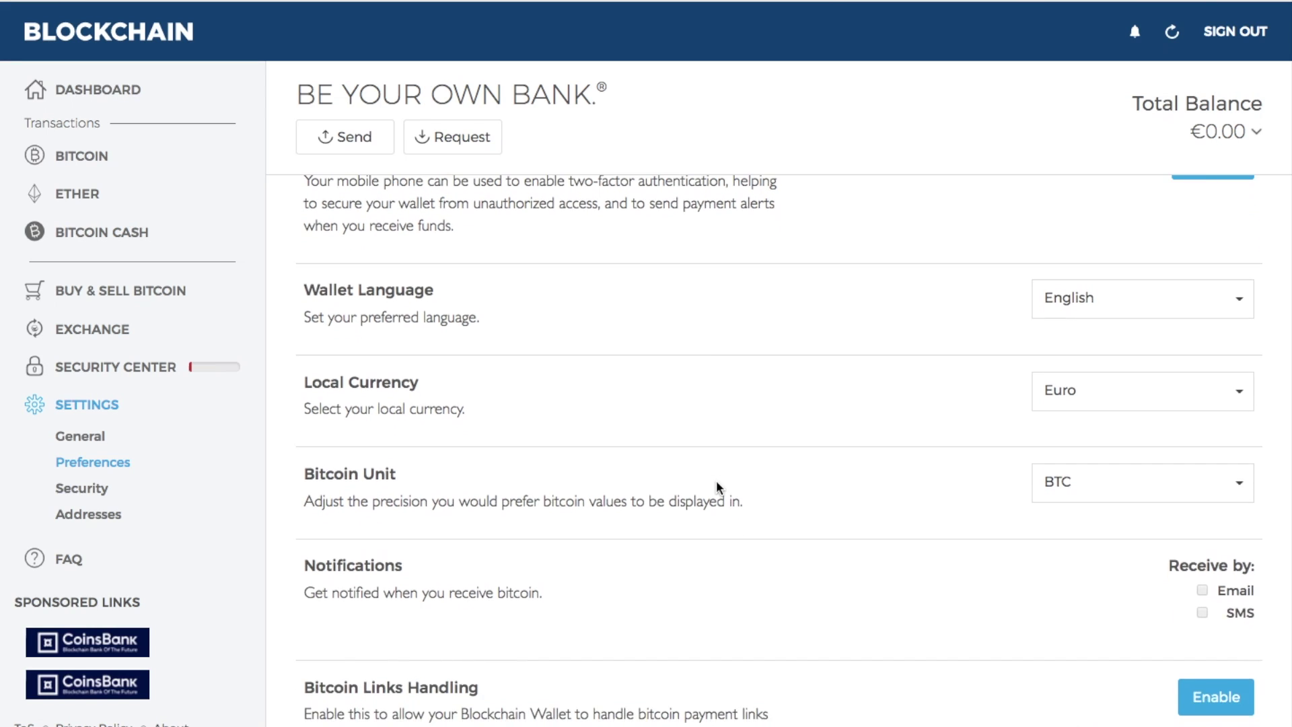
left_click(1244, 308)
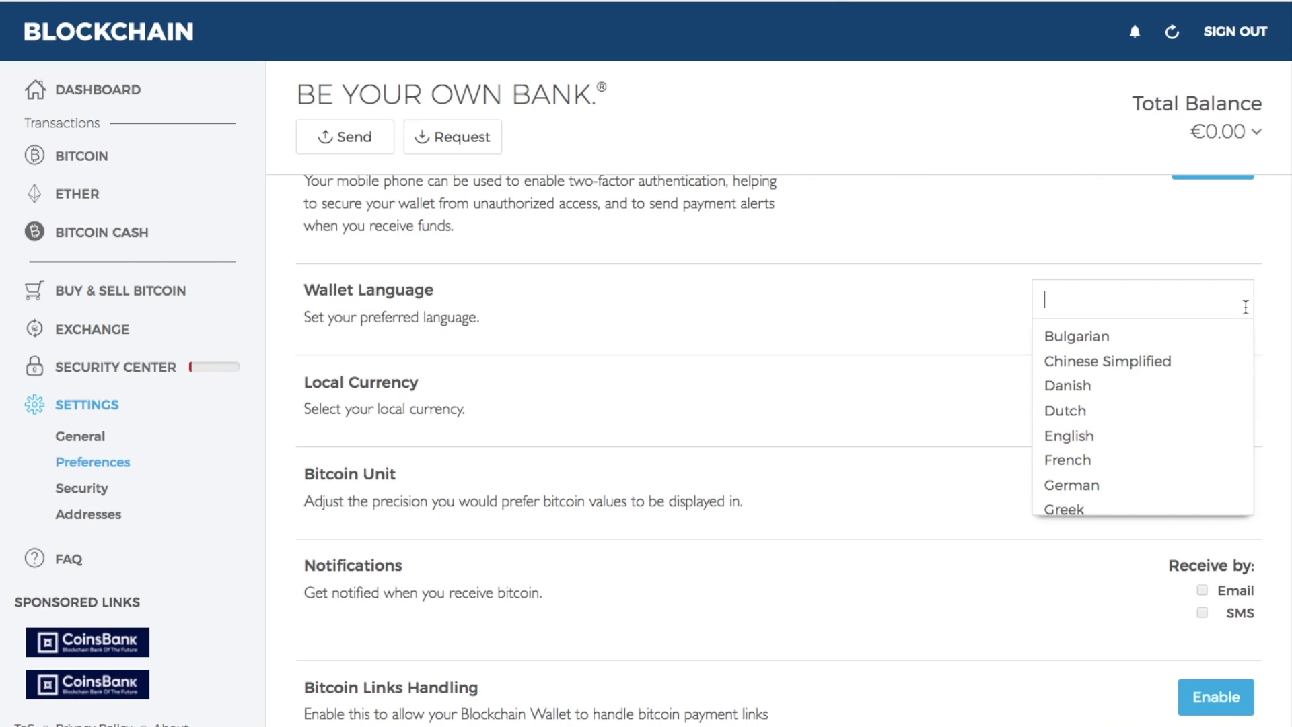
left_click(1244, 391)
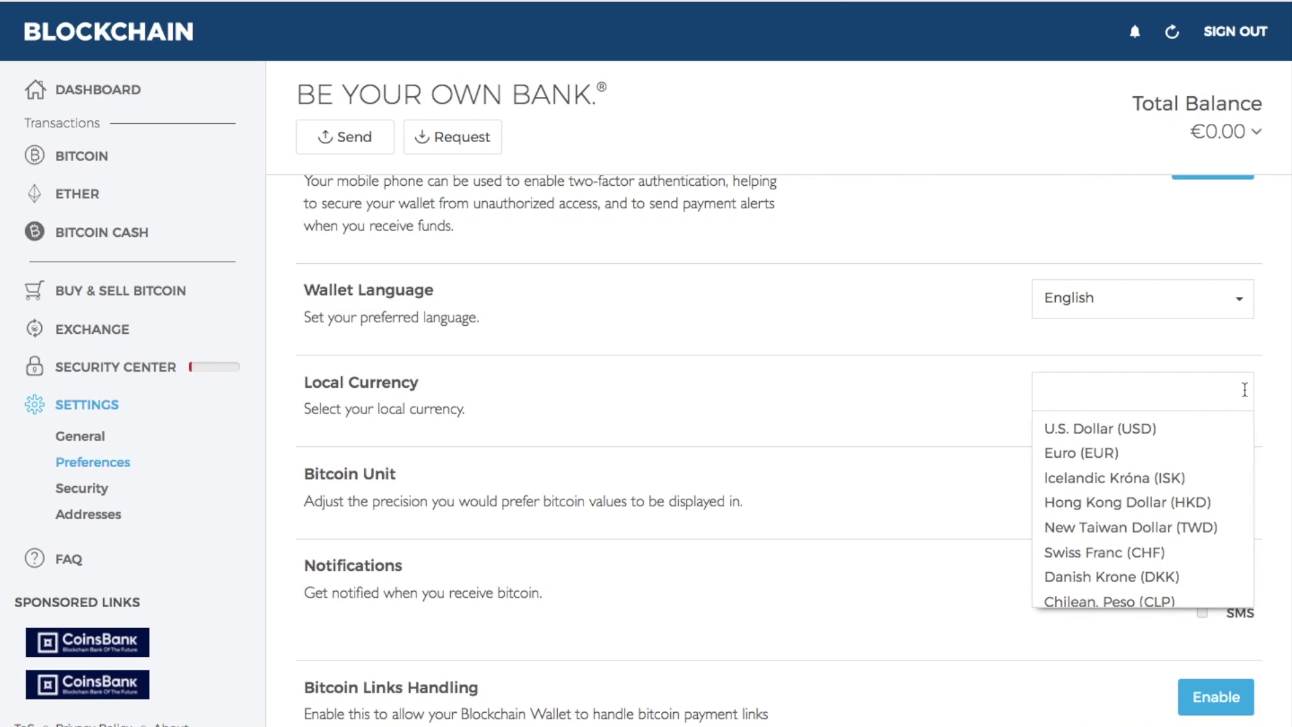
type("gb")
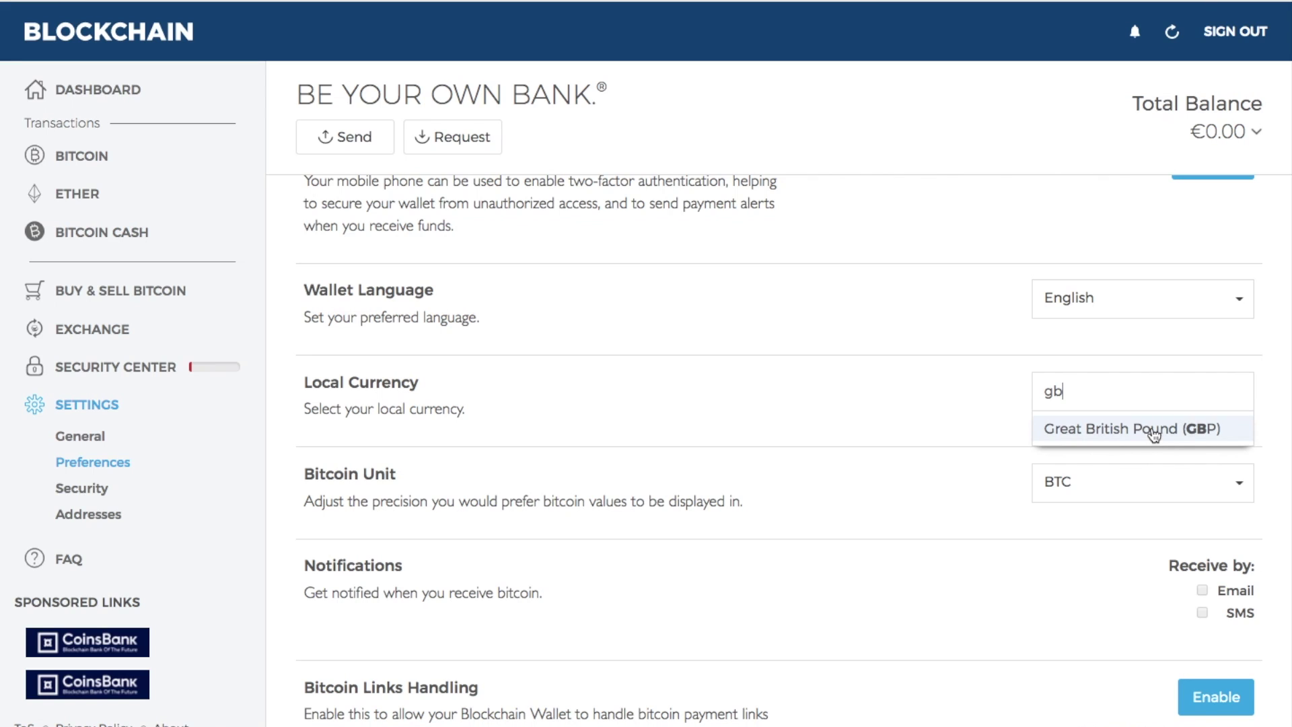
left_click(1153, 431)
scroll(899, 548, "down", 3)
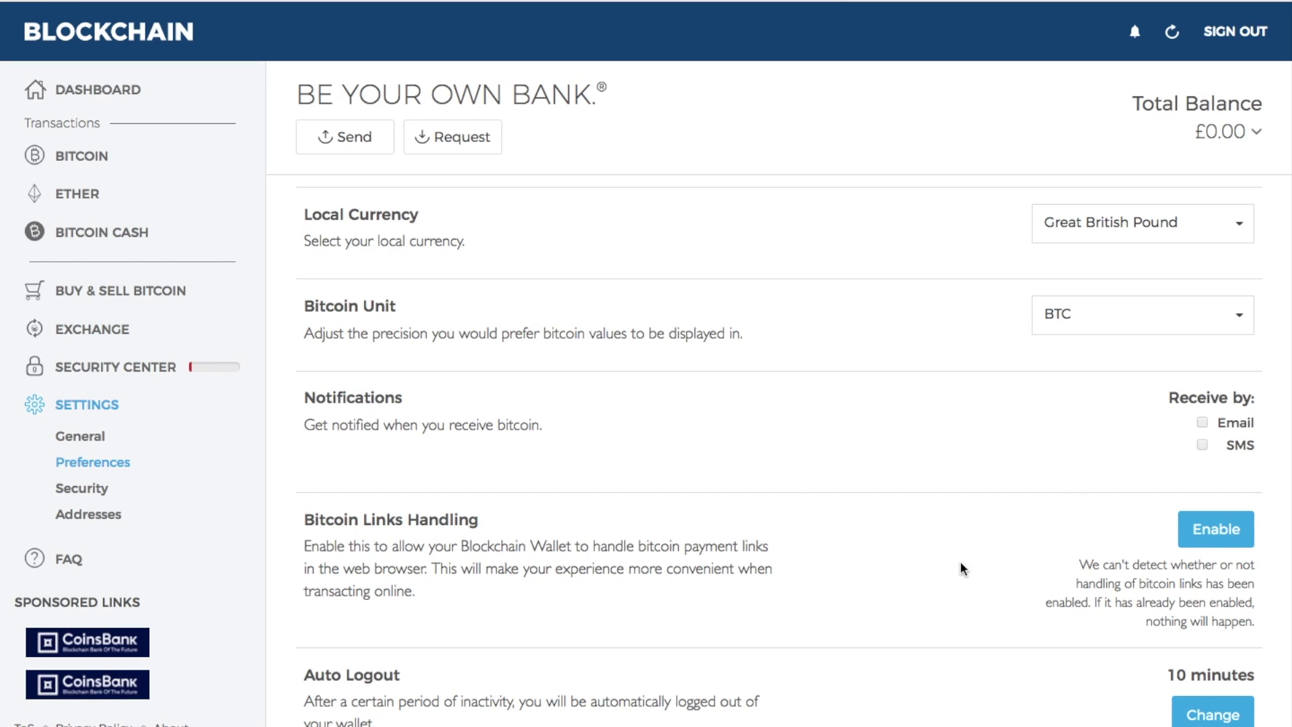
scroll(959, 561, "down", 2)
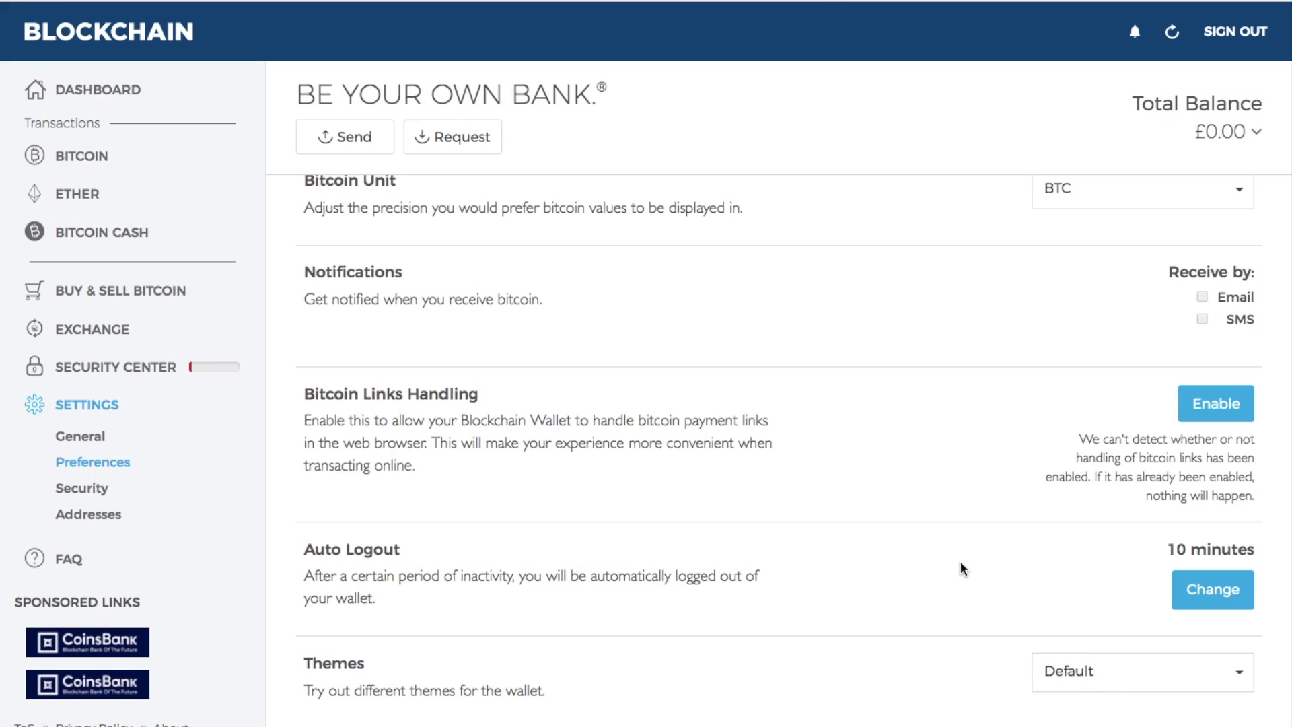
Open the auto logout editor, then apply Invert Colors and revert to the Default theme.
left_click(1188, 584)
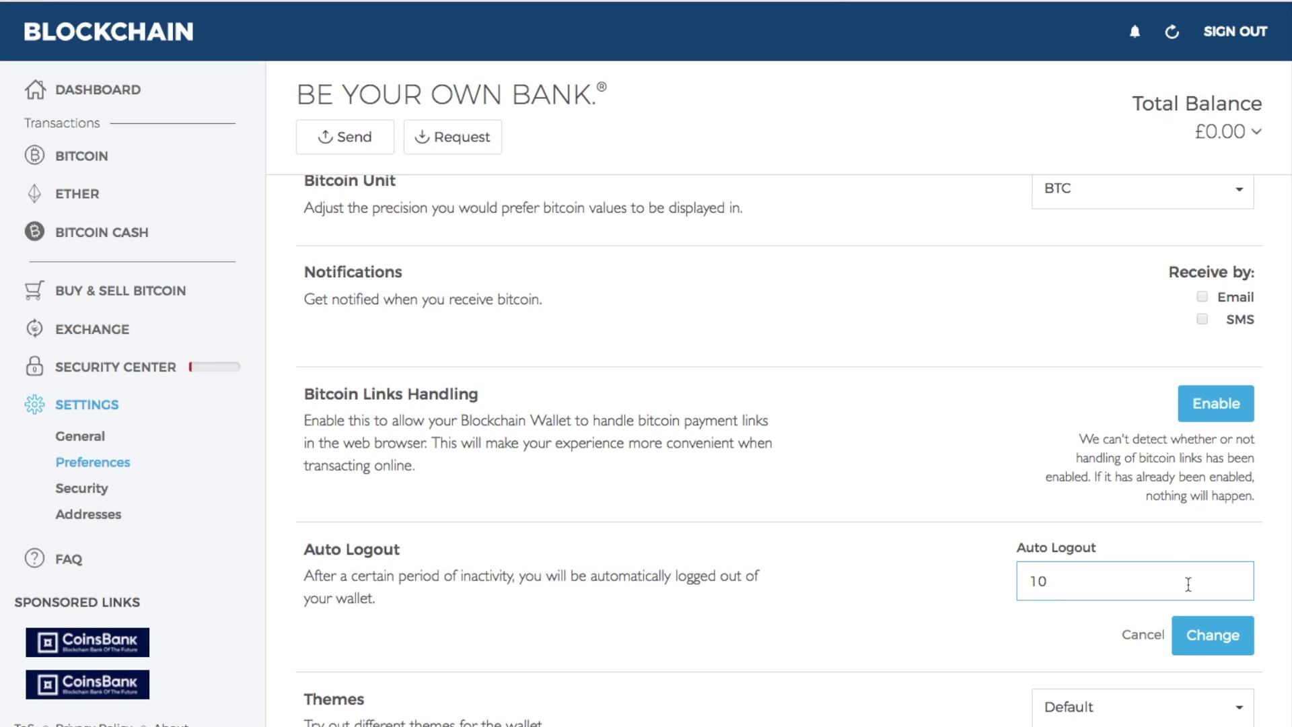
scroll(1177, 632, "down", 1)
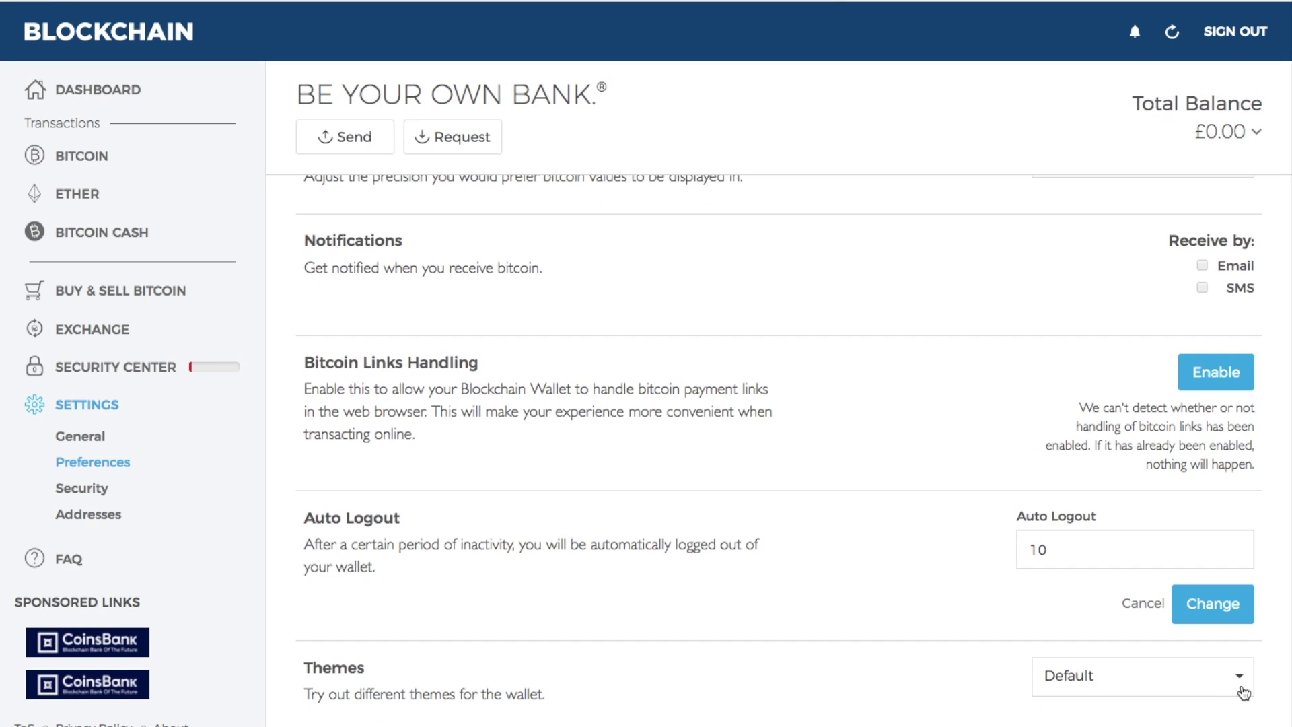
left_click(1244, 694)
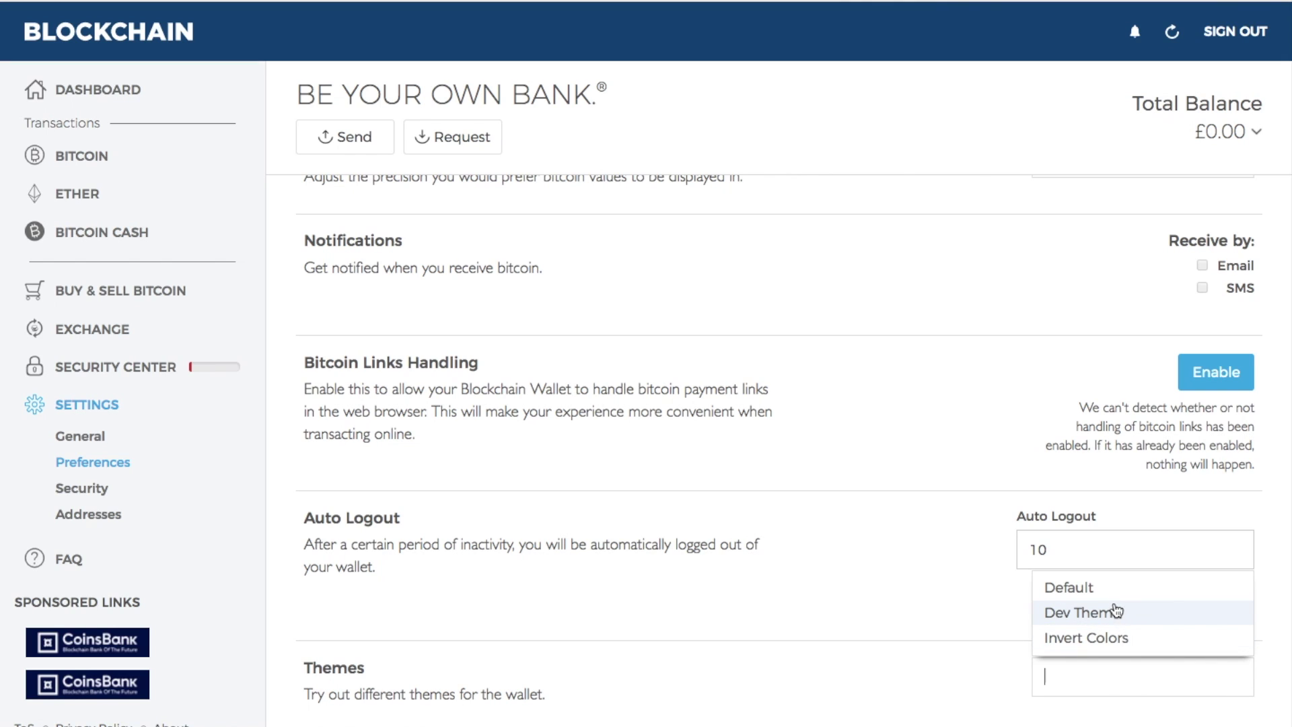
left_click(1119, 638)
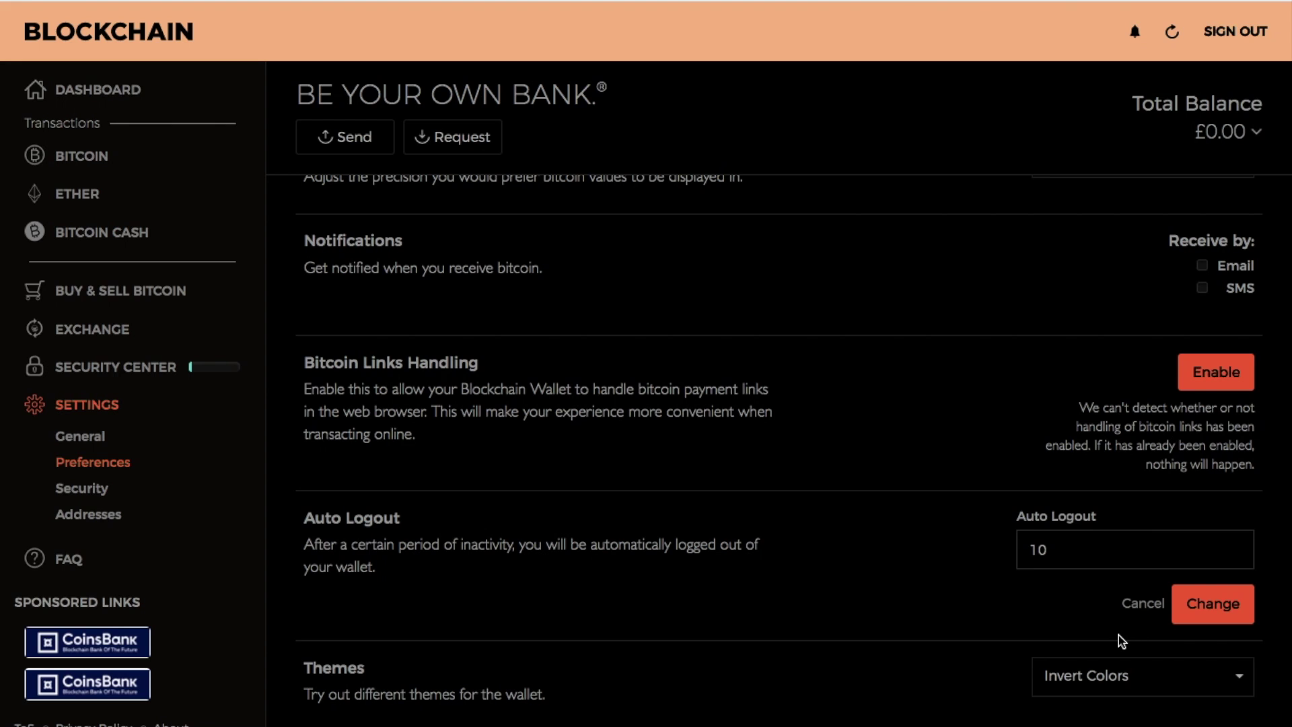
left_click(1241, 676)
left_click(1106, 590)
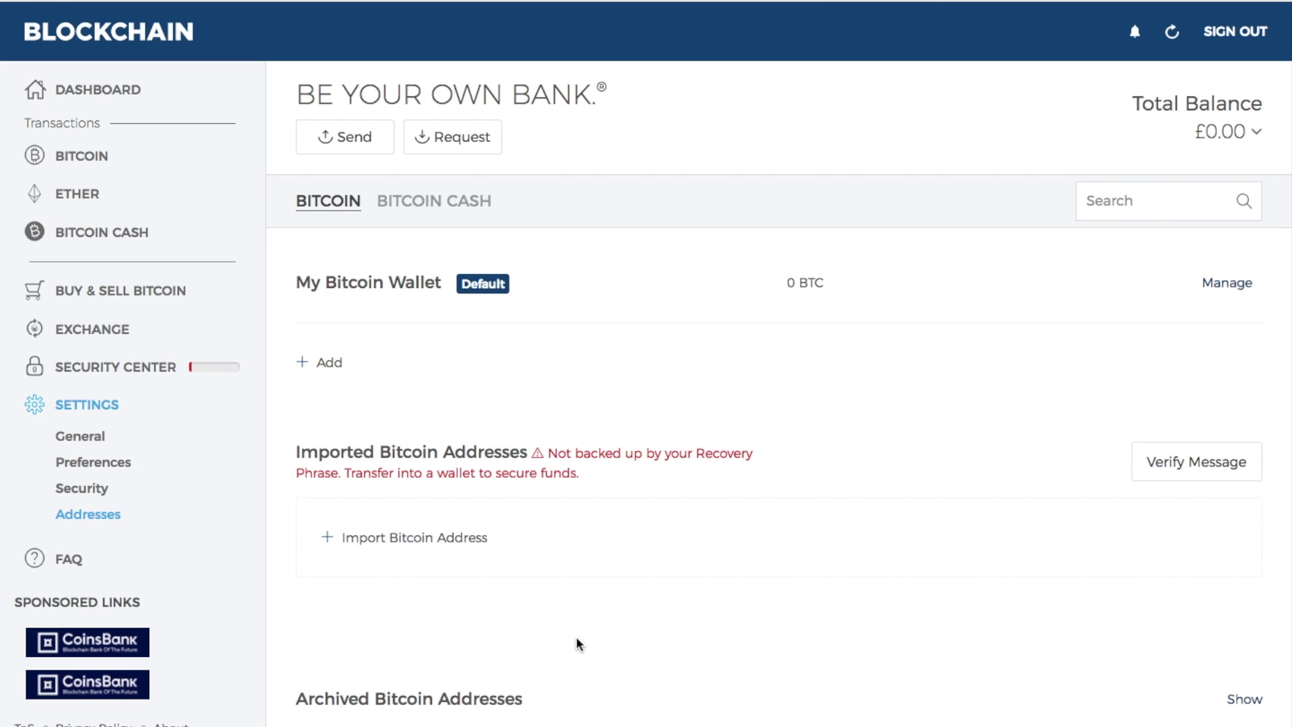
View the Import Existing Bitcoin Address dialog, then return to the Dashboard.
left_click(417, 537)
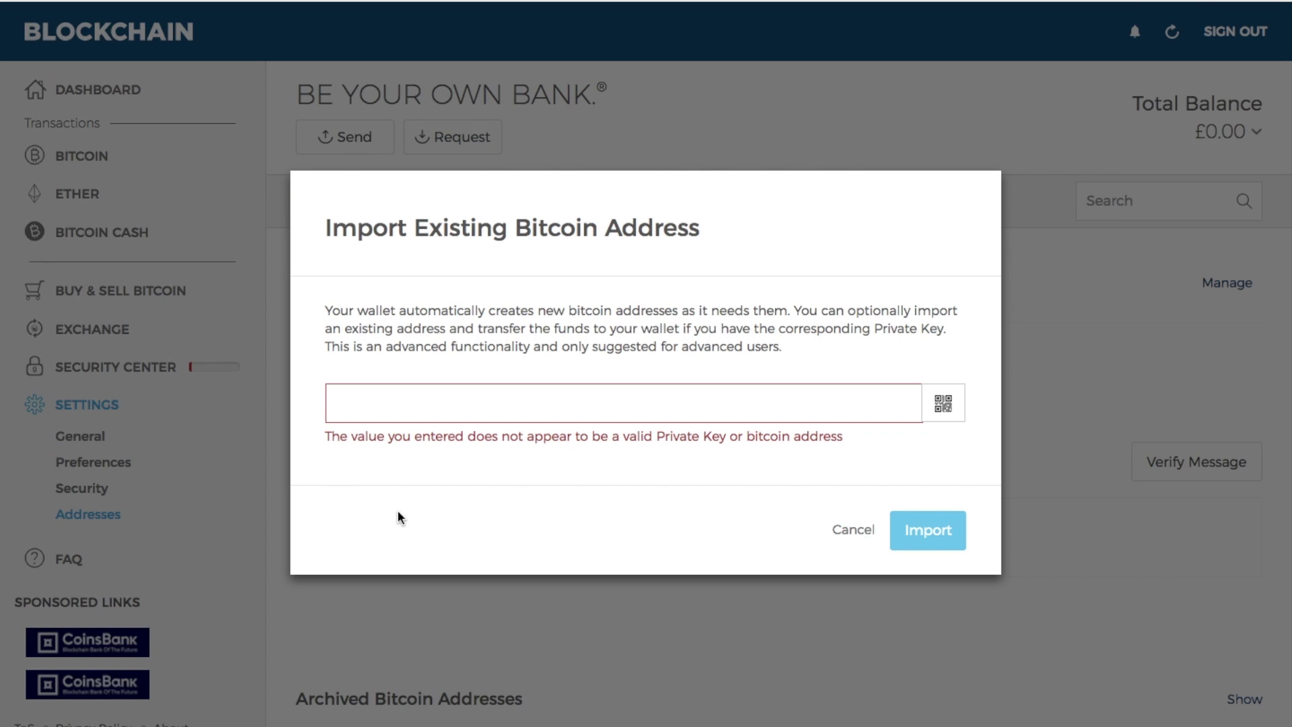
left_click(106, 99)
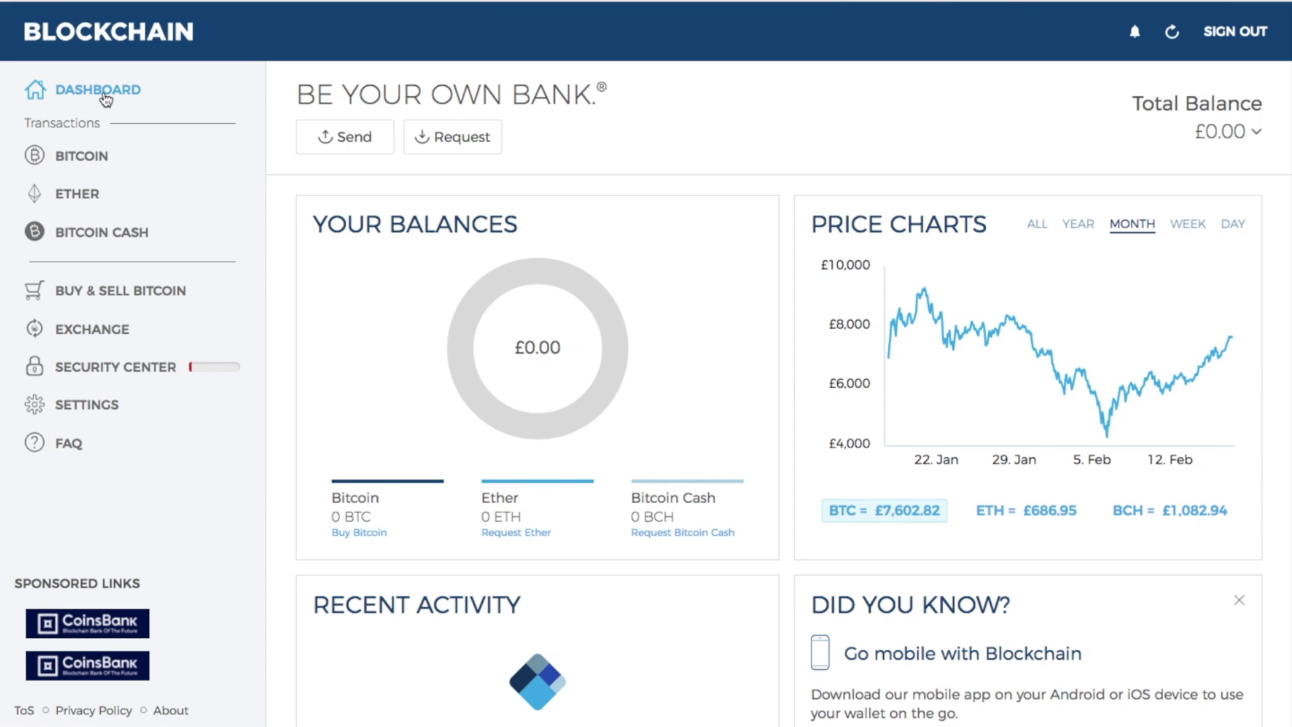
Open Buy & Sell Bitcoin and continue with United Kingdom as the country.
left_click(120, 290)
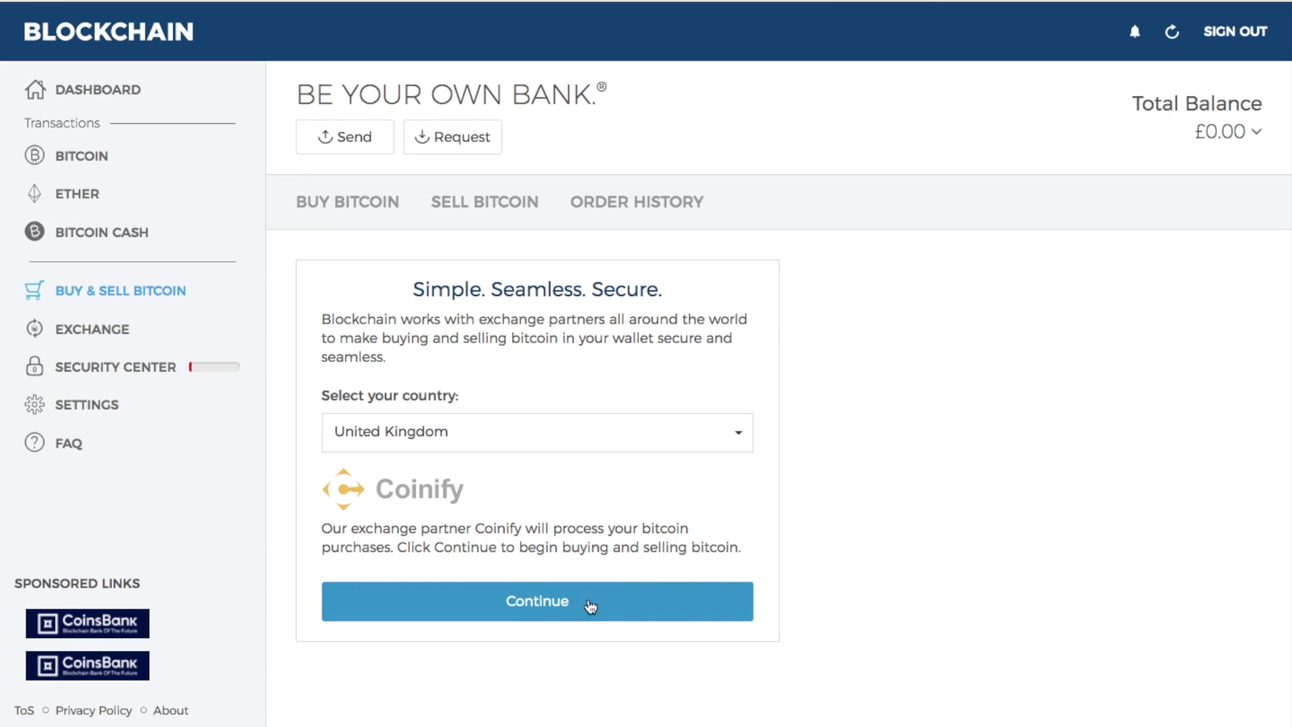
left_click(547, 611)
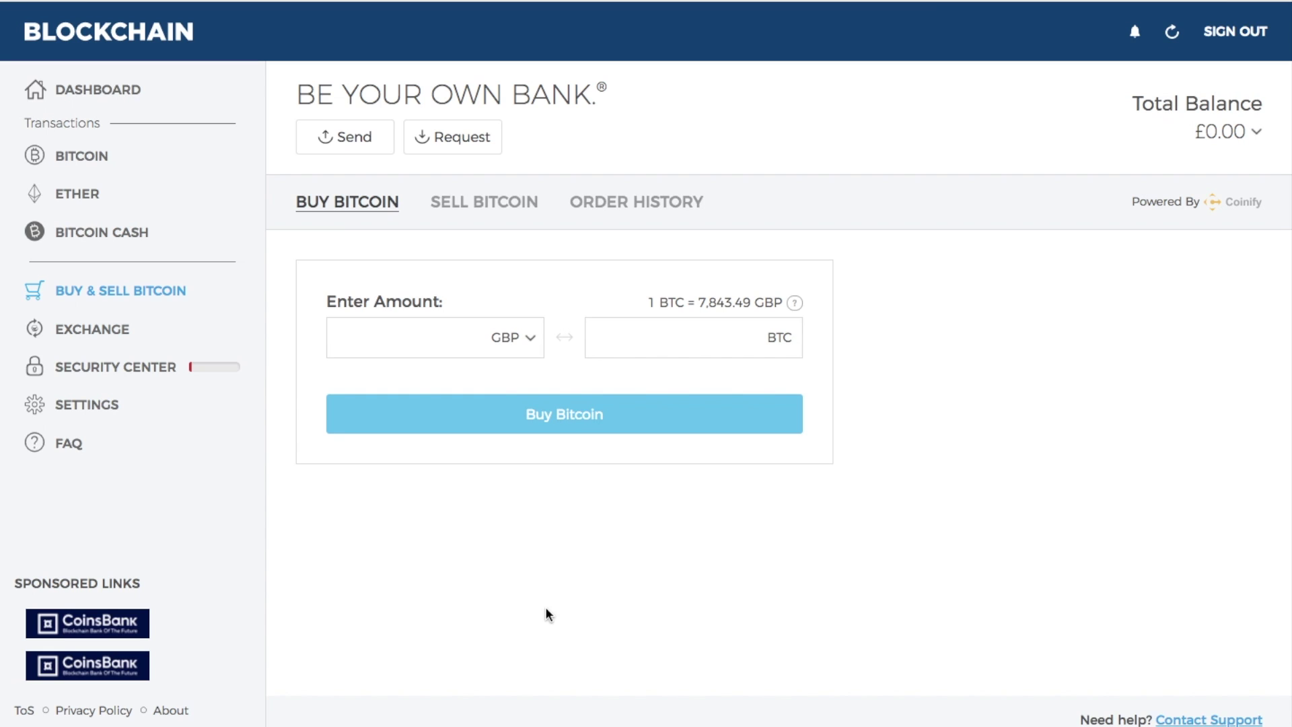
Enter 100 GBP as the purchase amount, trying USD as the currency before returning to GBP.
left_click(409, 331)
type("100")
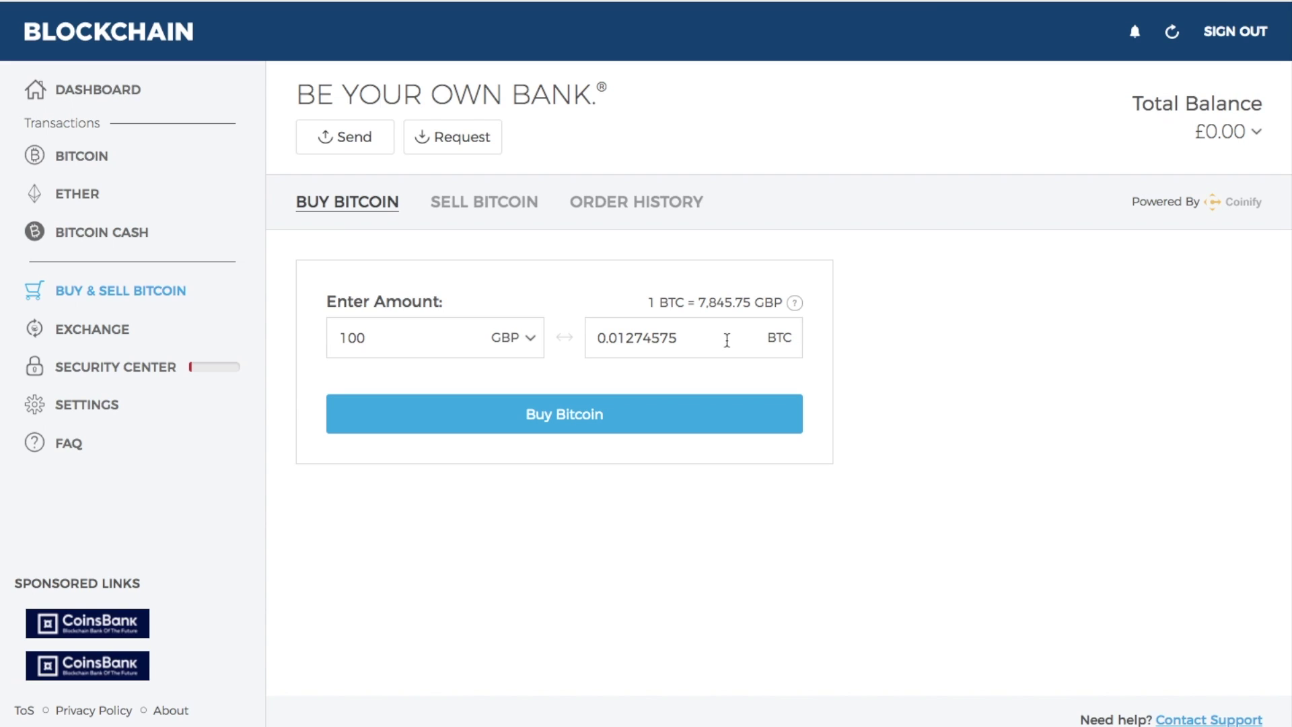
left_click(531, 345)
left_click(525, 412)
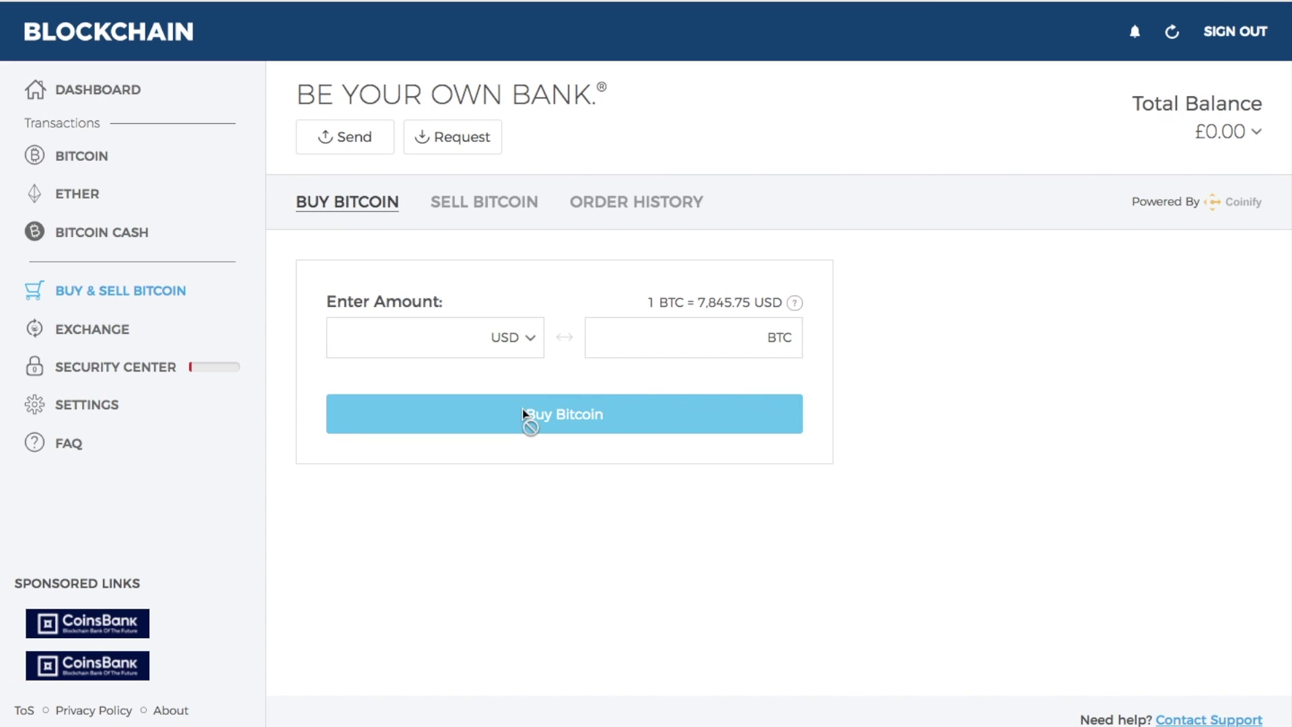
left_click(426, 335)
type("100")
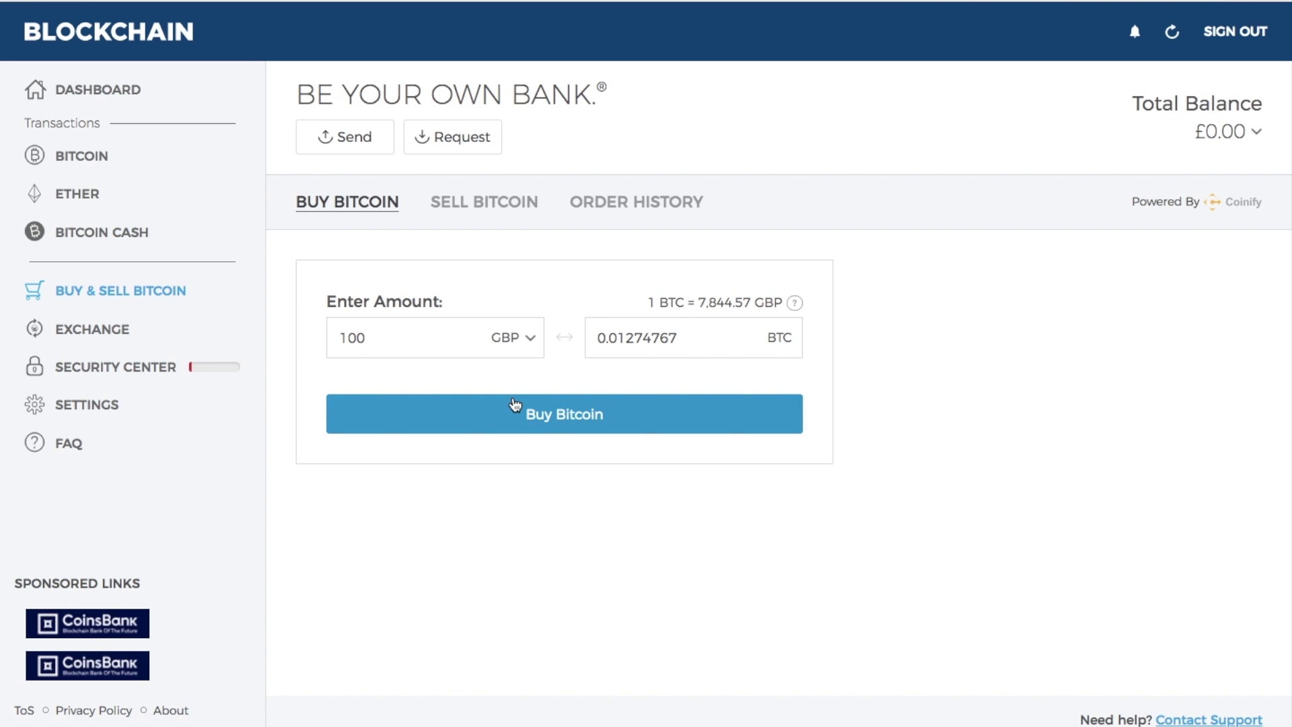
Start the bitcoin purchase, pay by Credit/Debit Card and continue to order confirmation.
left_click(578, 418)
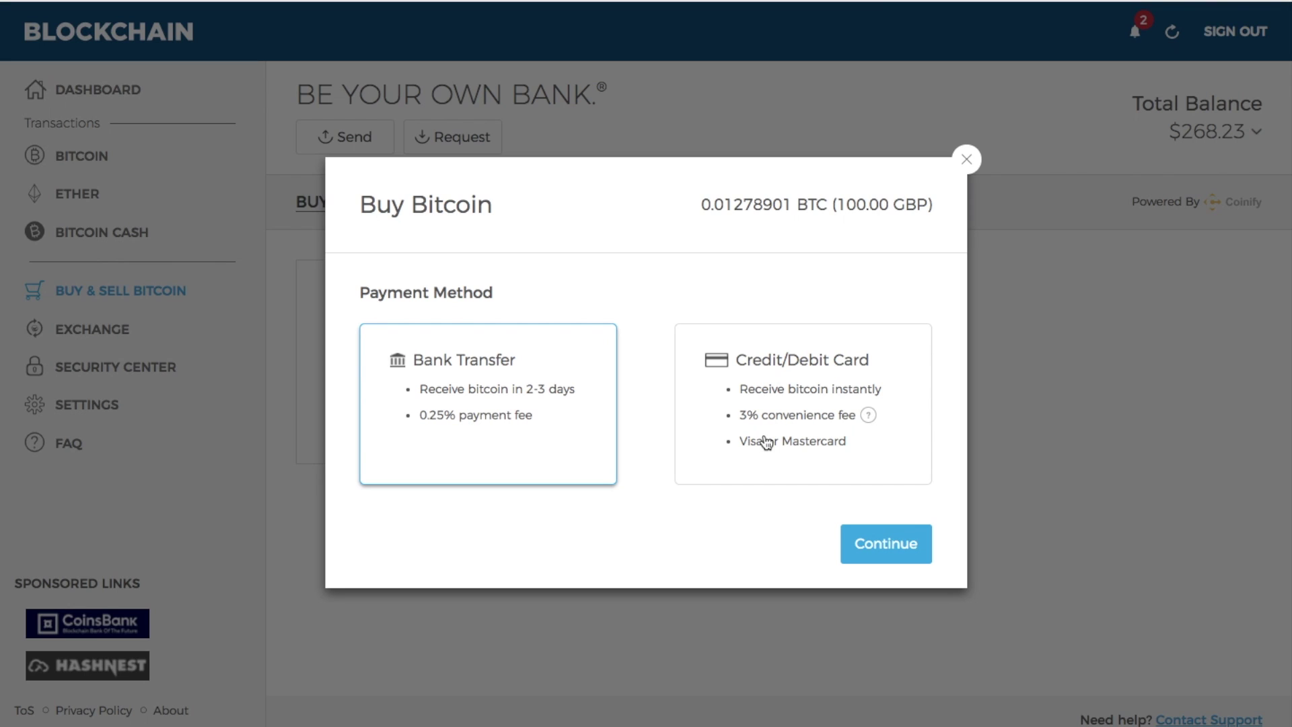
left_click(750, 456)
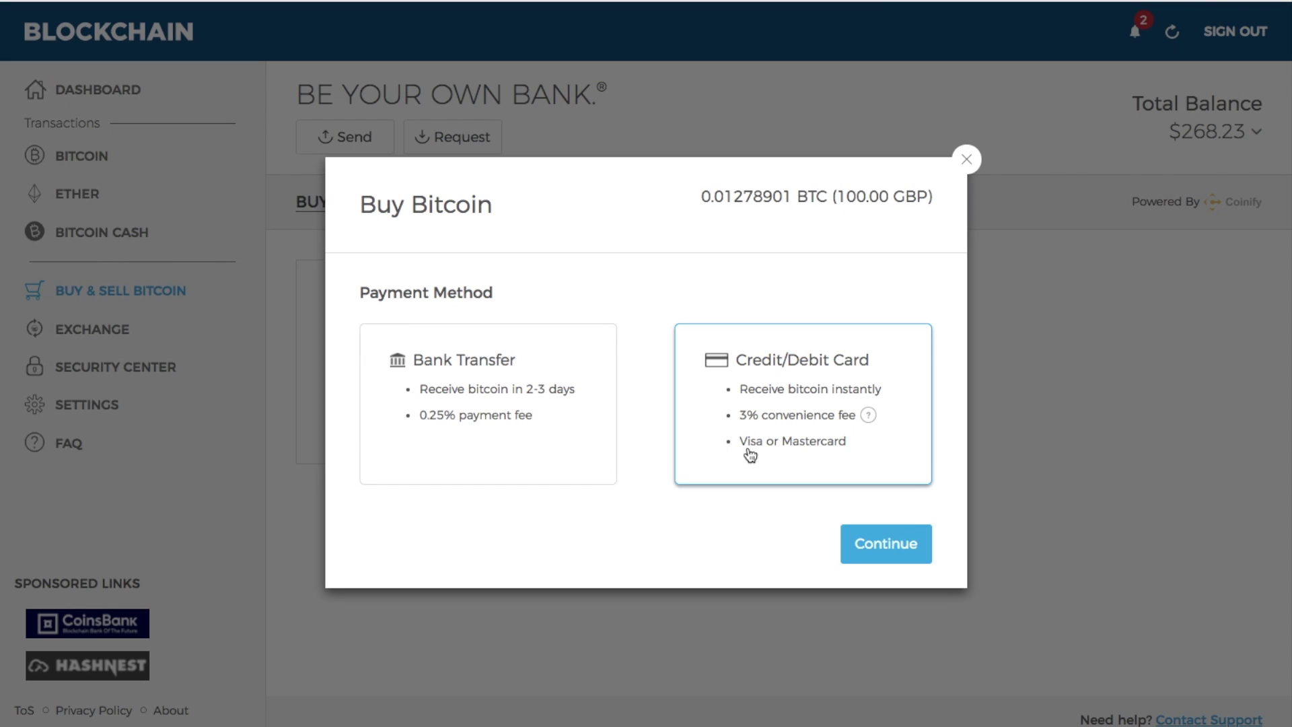
mouse_move(773, 220)
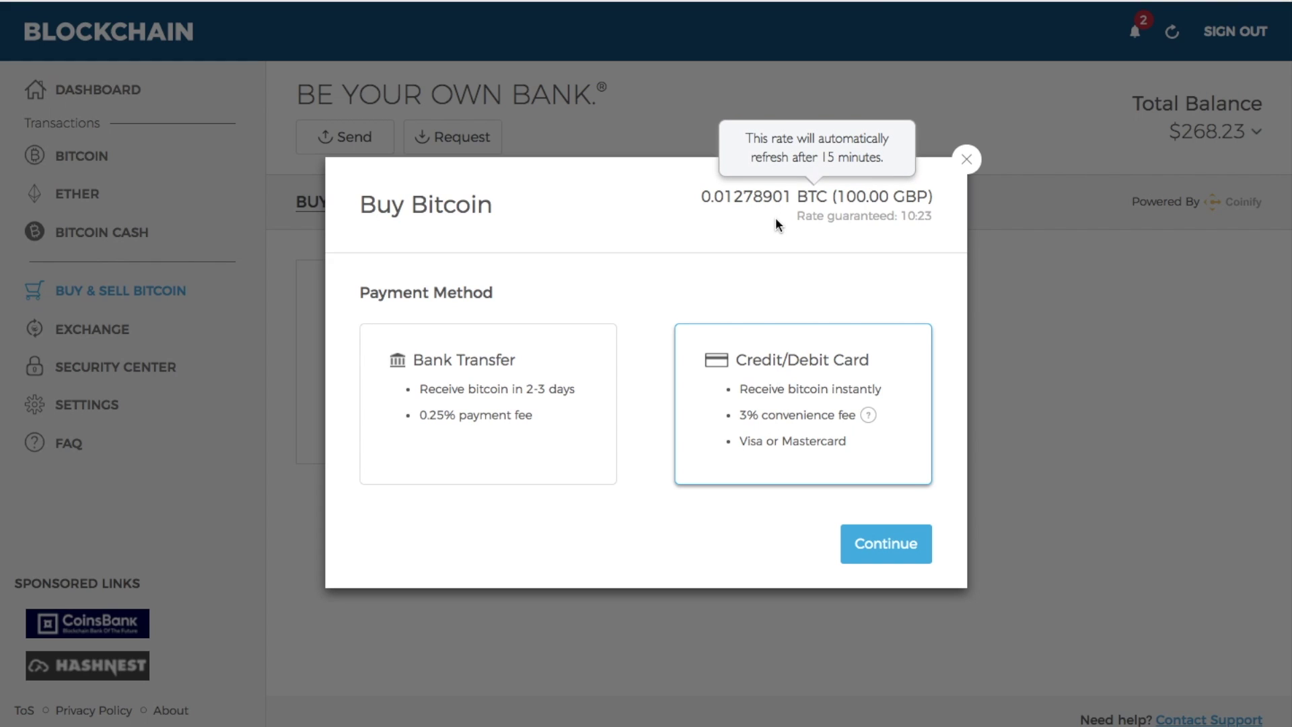
left_click(875, 550)
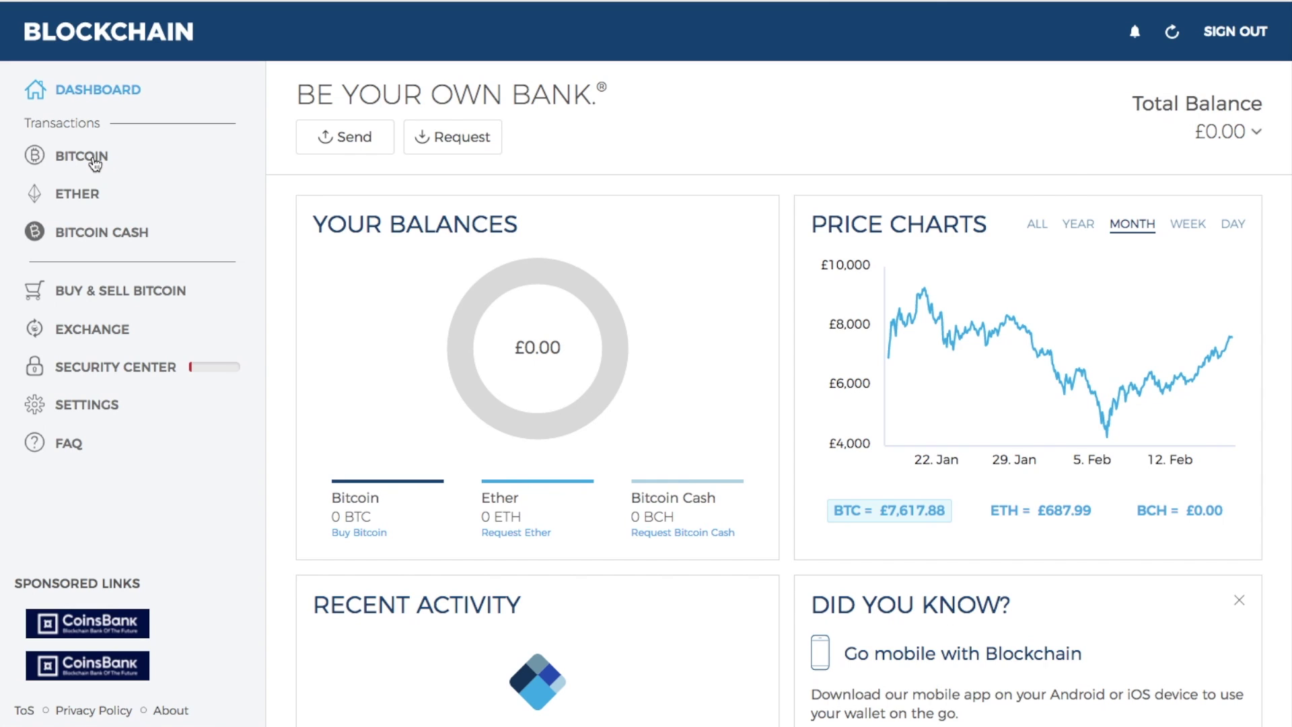
Open the empty Bitcoin transactions list from the sidebar.
left_click(96, 165)
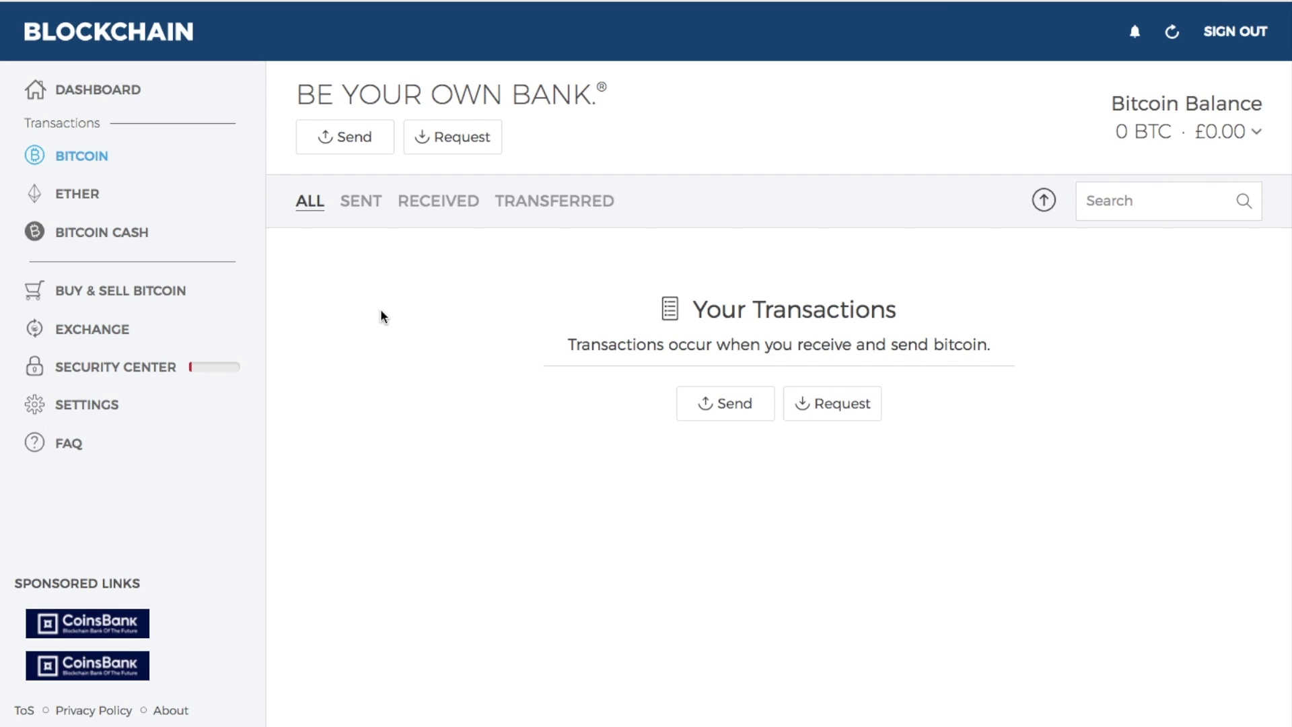
Open the Send Bitcoin form, keep Bitcoin as the currency and go to the recipient address.
left_click(347, 139)
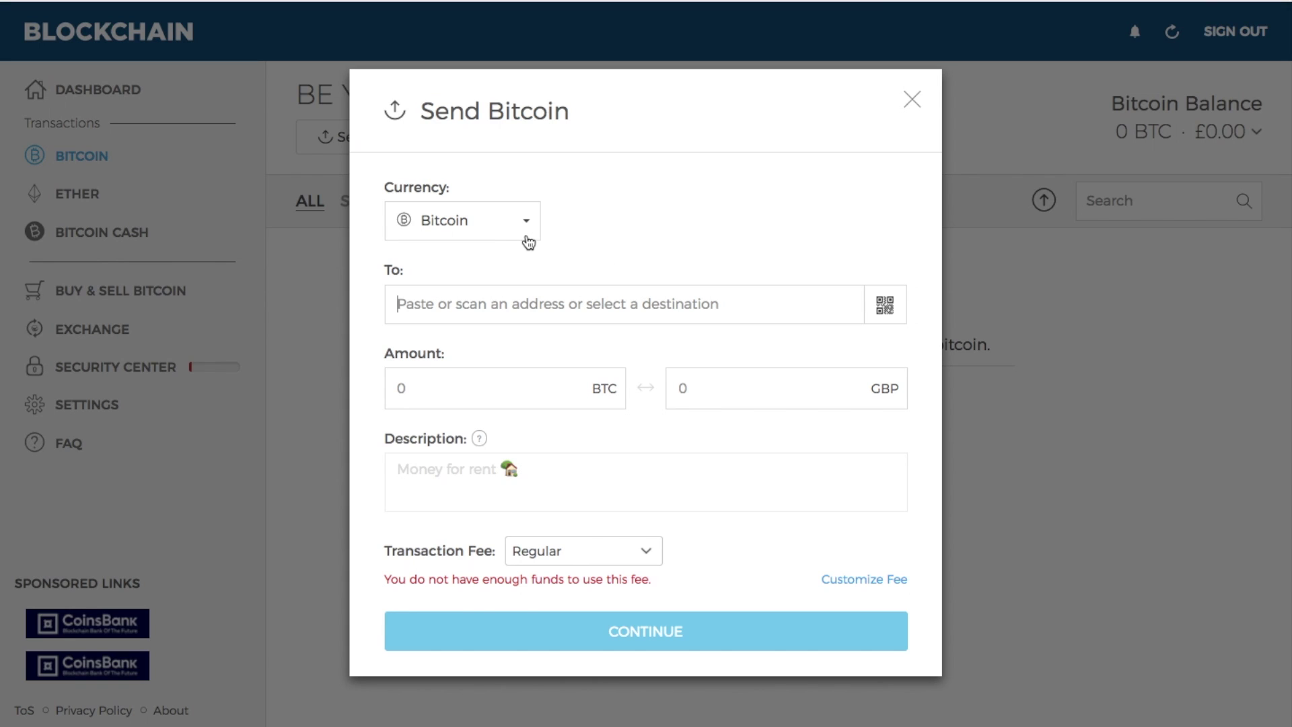
left_click(528, 231)
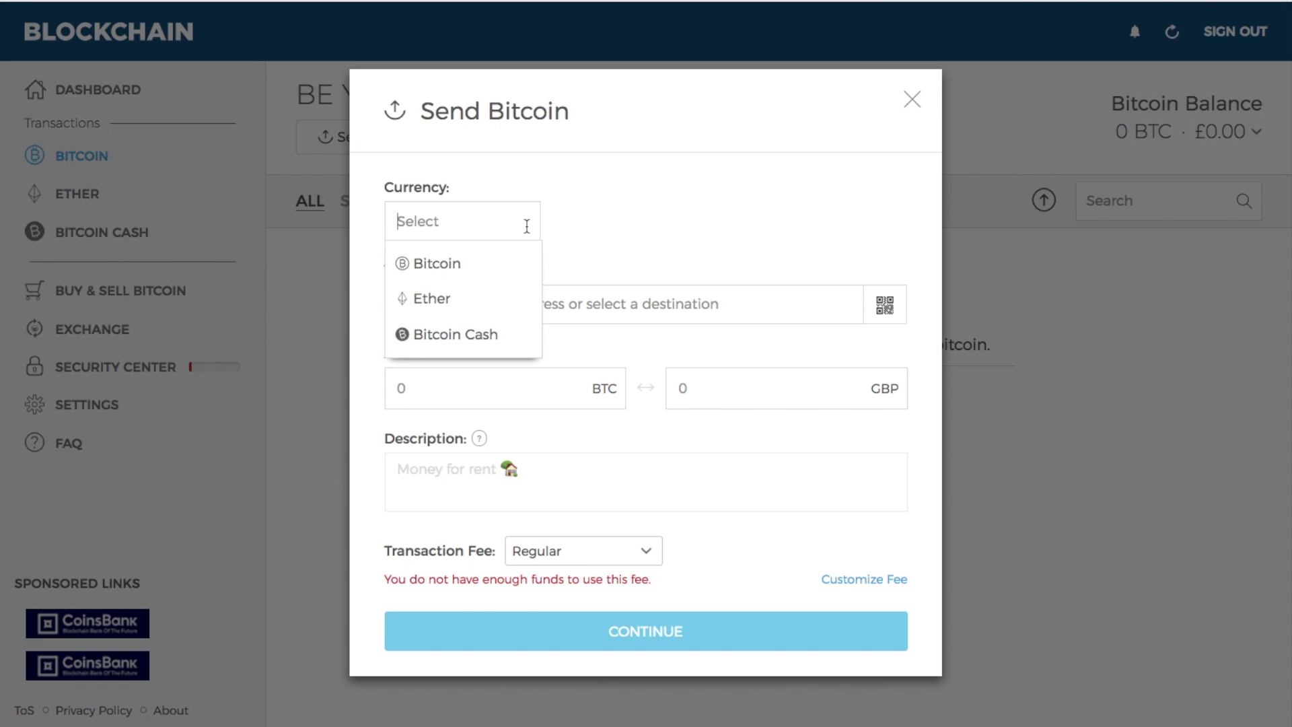
left_click(521, 226)
left_click(469, 263)
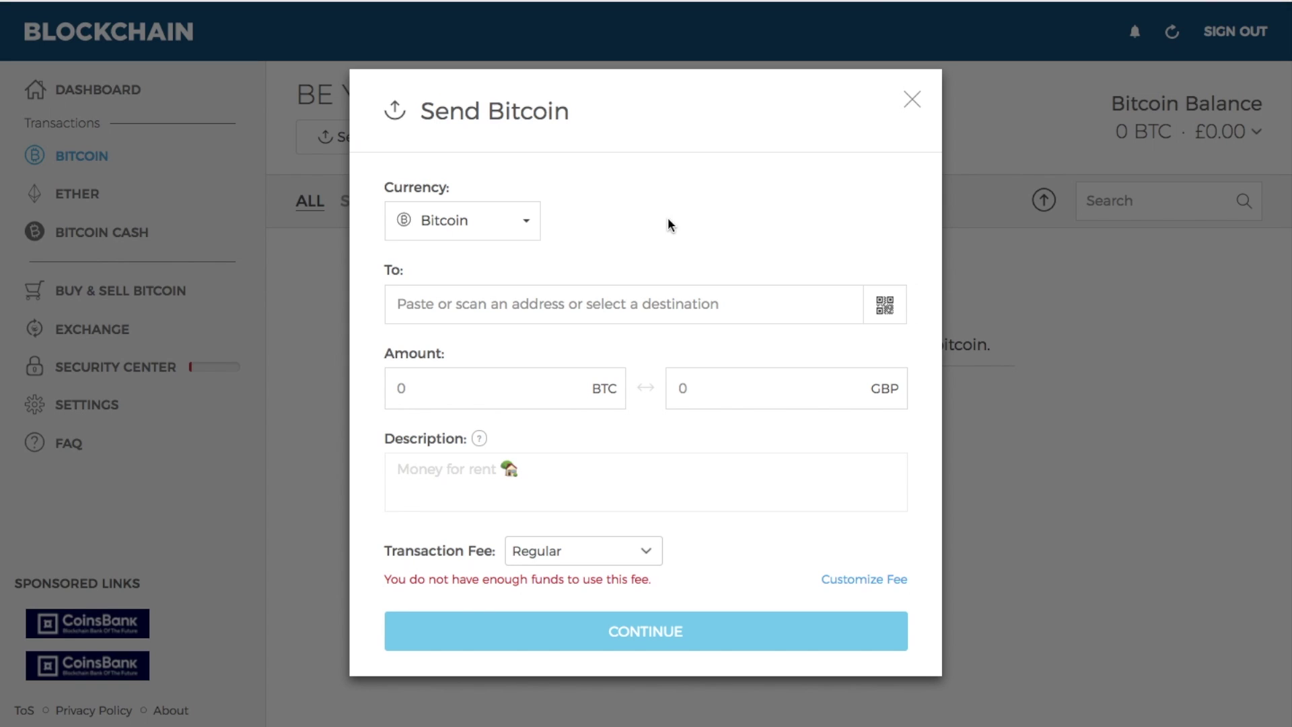
left_click(585, 306)
Enter 50 BTC described as 'Binance Exchange', keep the Regular fee, and close unsent.
left_click(439, 399)
type("50")
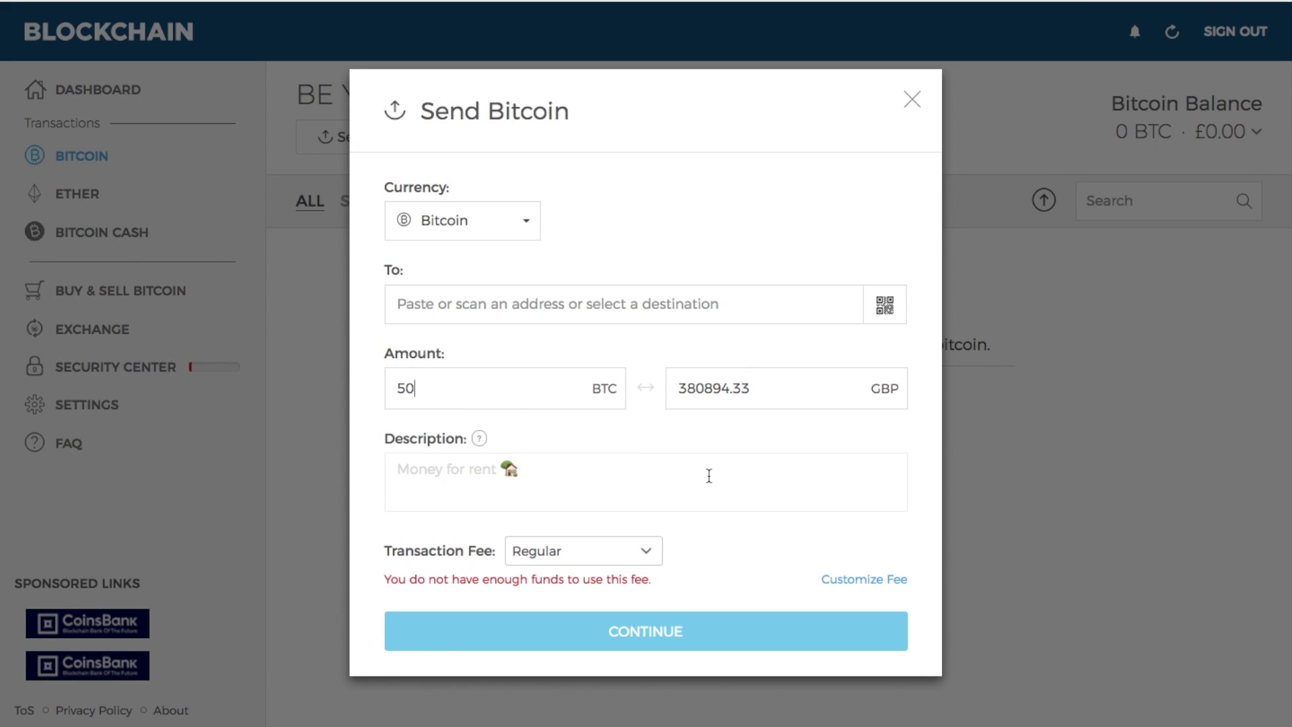
left_click(597, 473)
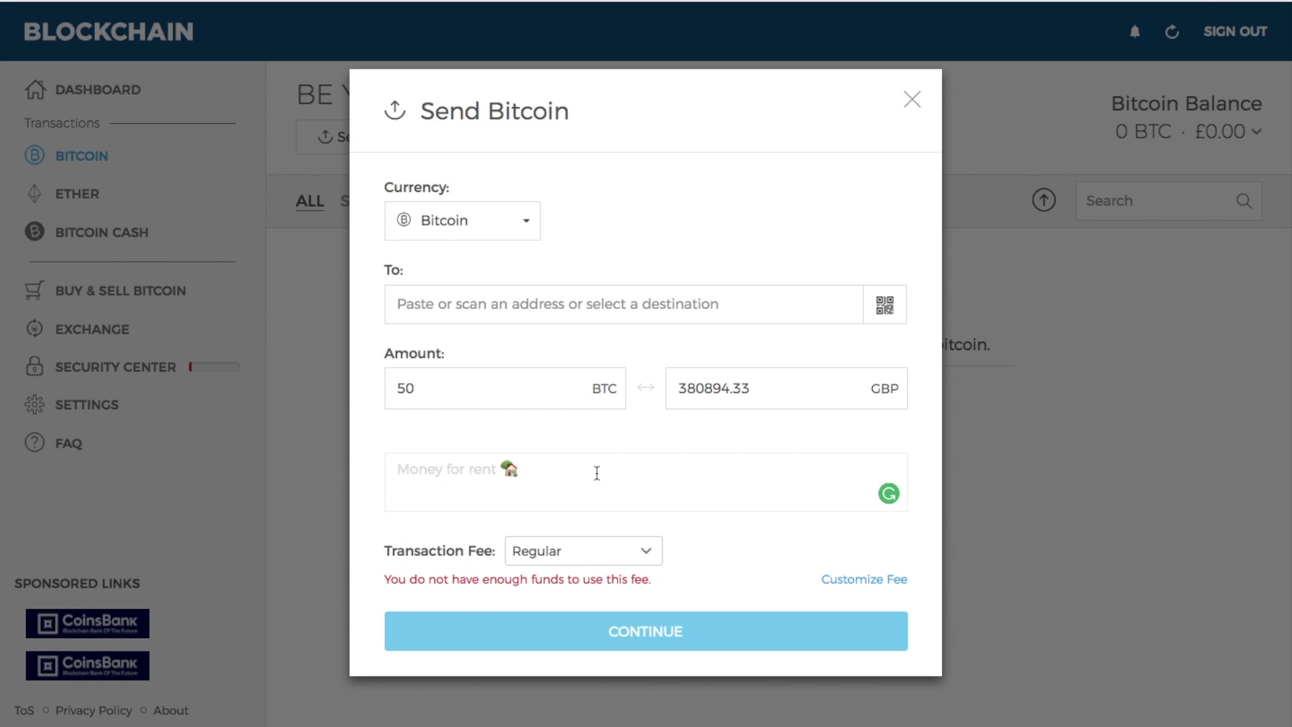
type("Binance Exchange")
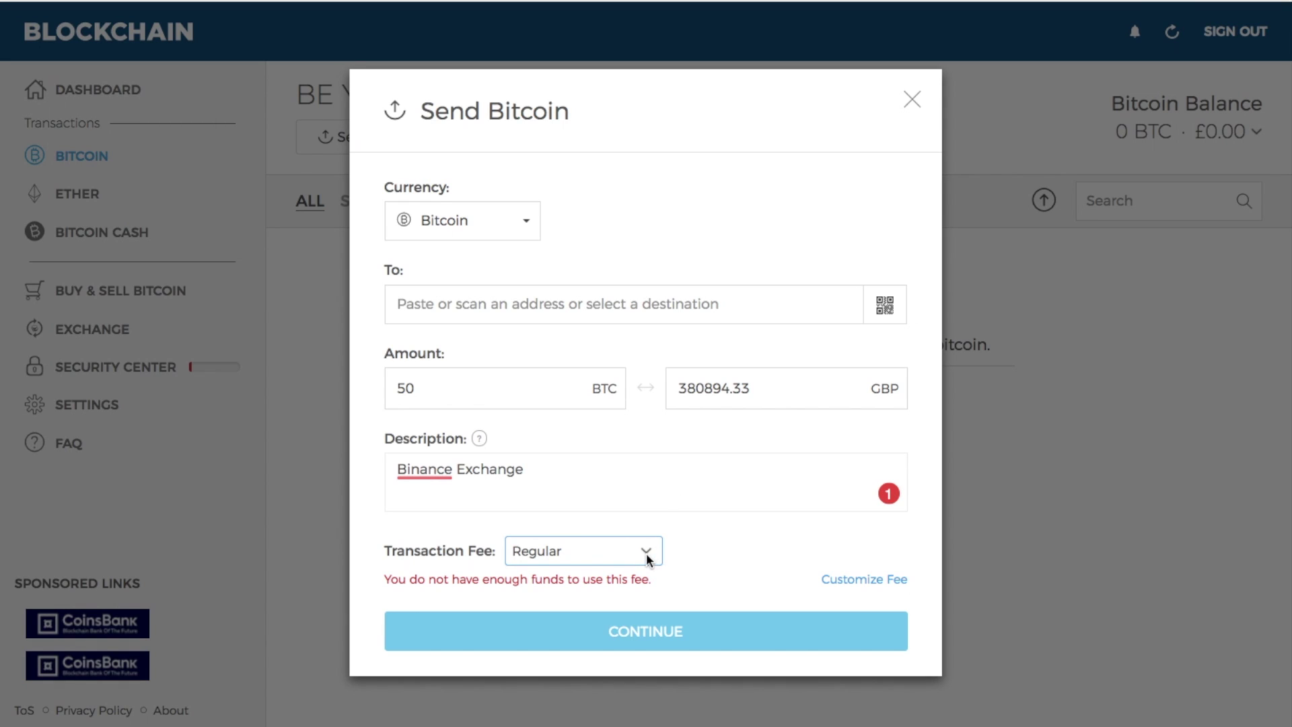
left_click(650, 553)
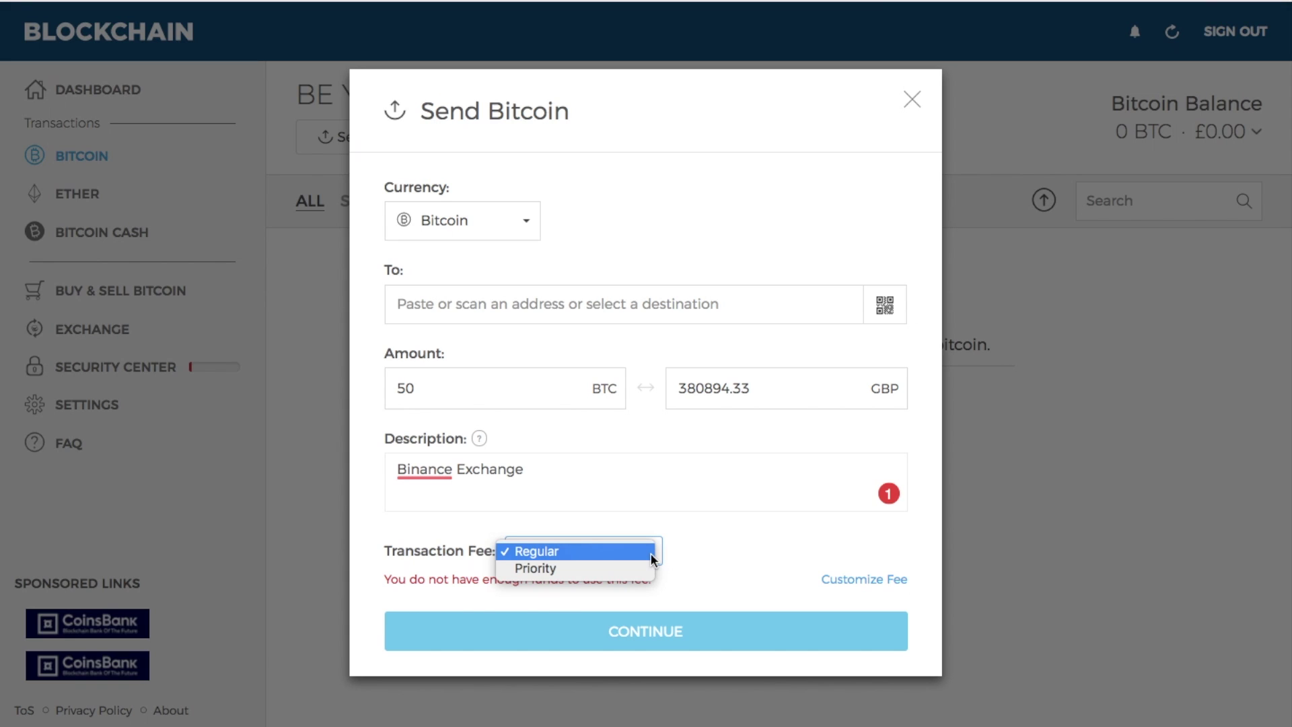
left_click(703, 579)
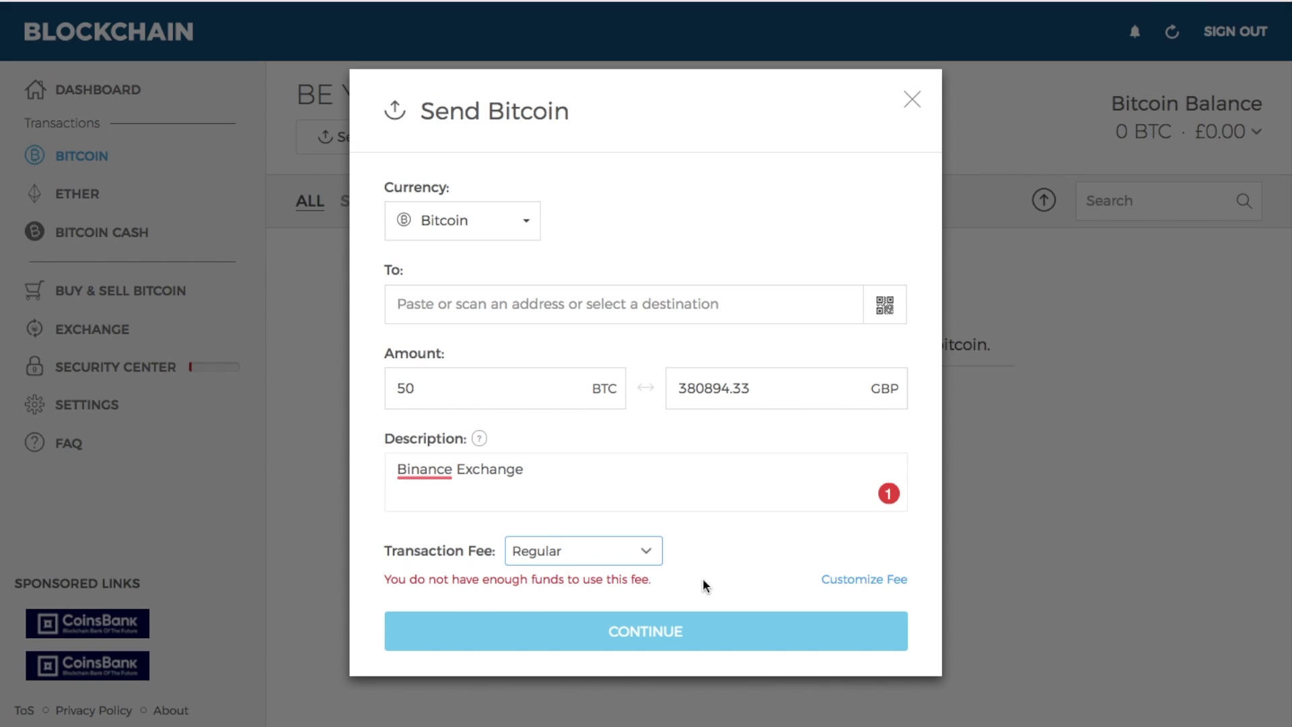
left_click(912, 99)
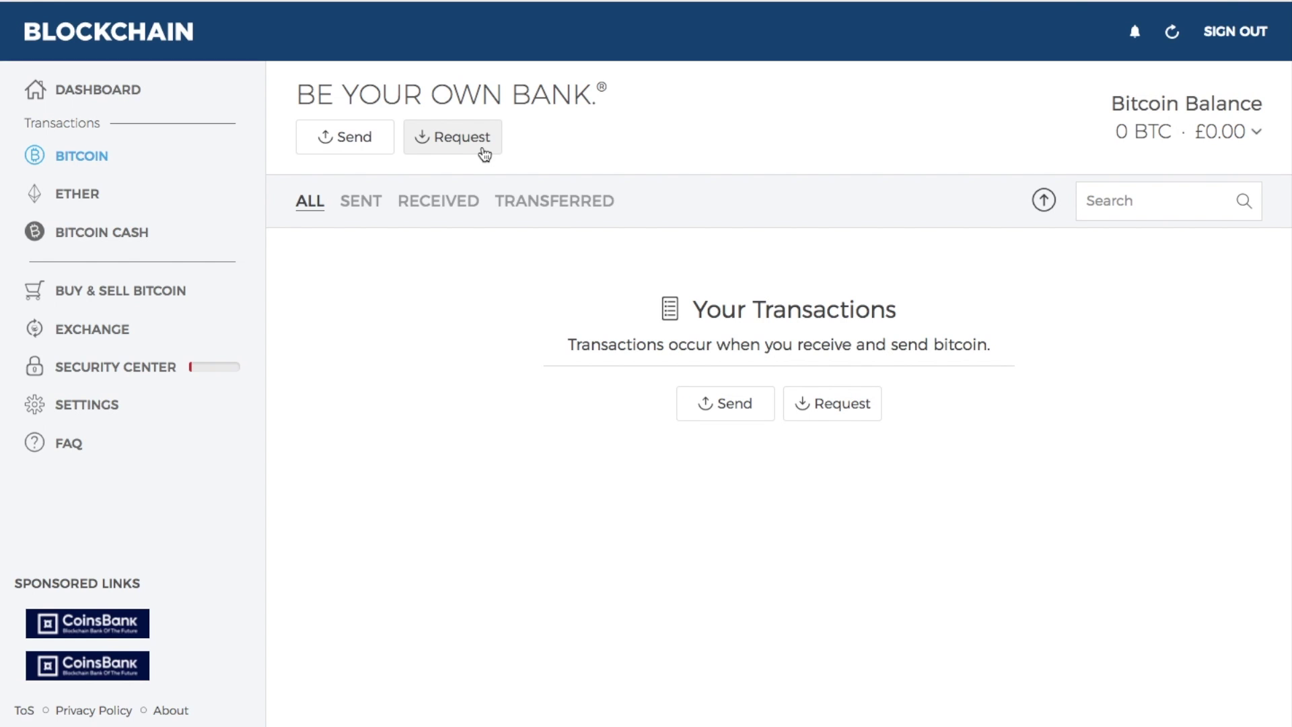
Copy the receiving address and generate a request link for 100 BTC described as 'Rent'.
left_click(475, 145)
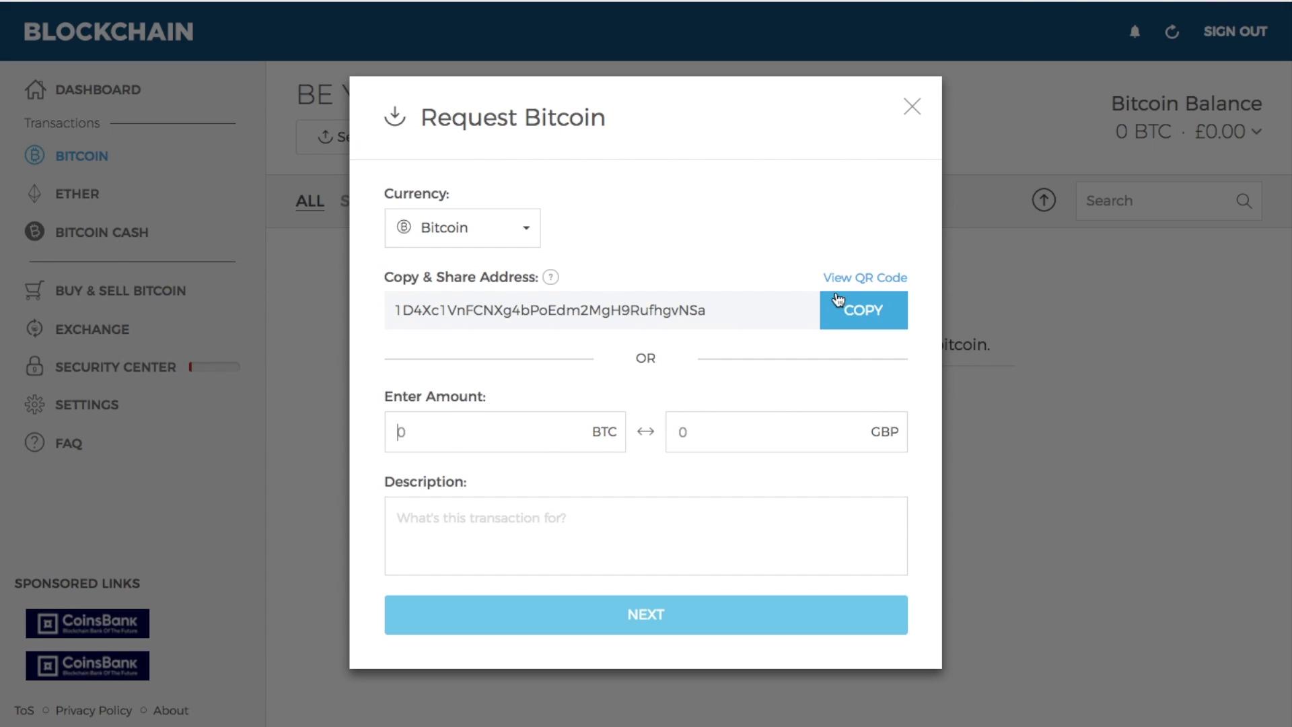
left_click(846, 325)
type("100")
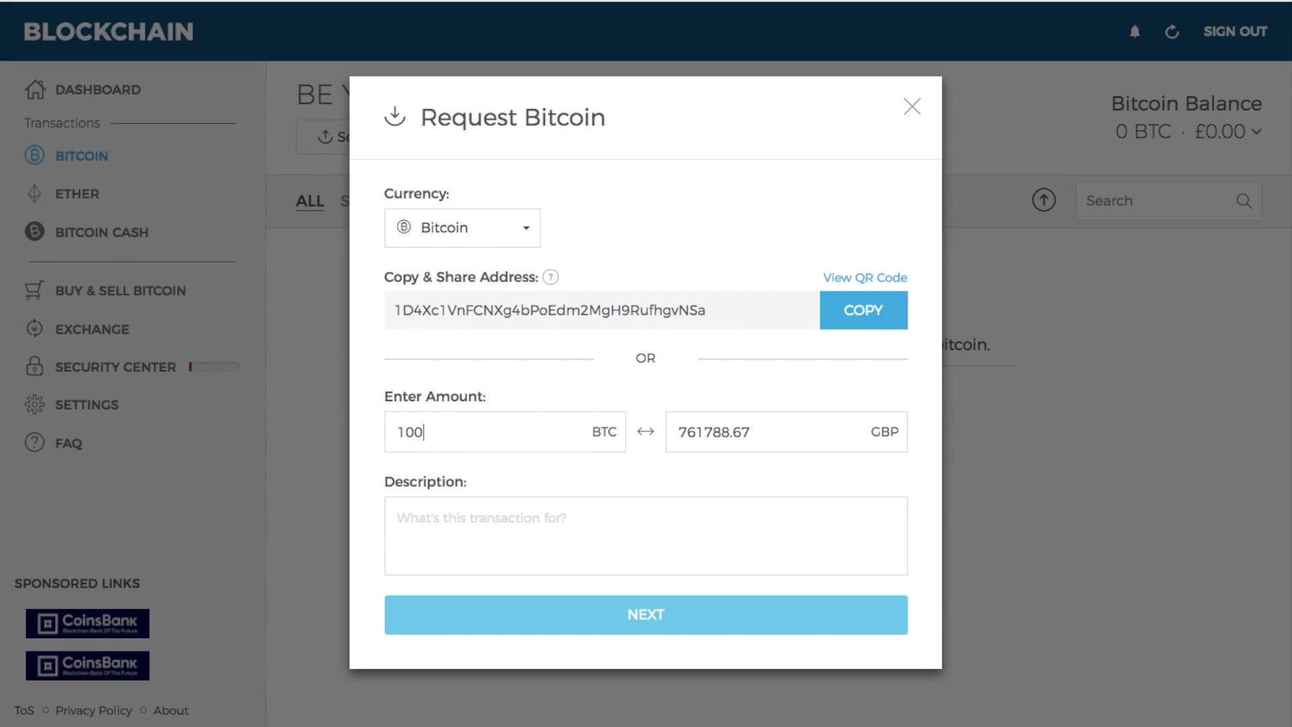
left_click(482, 515)
type("Rent")
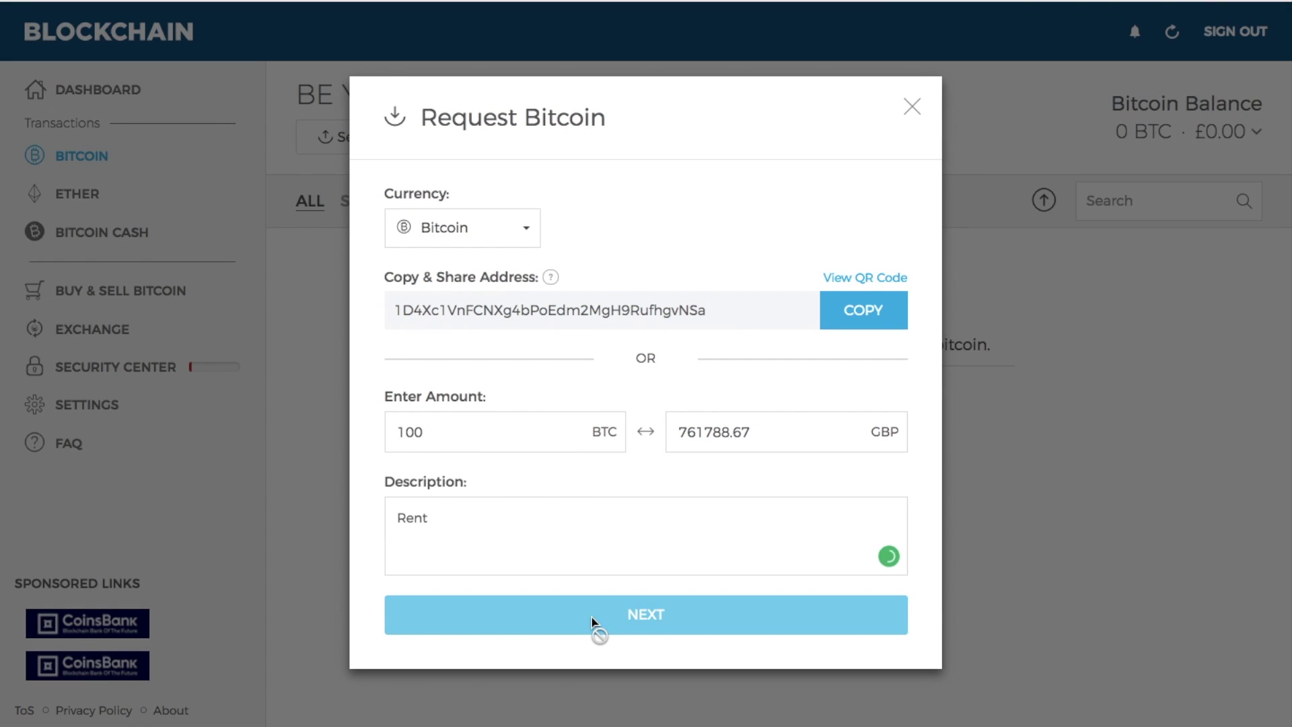
left_click(595, 621)
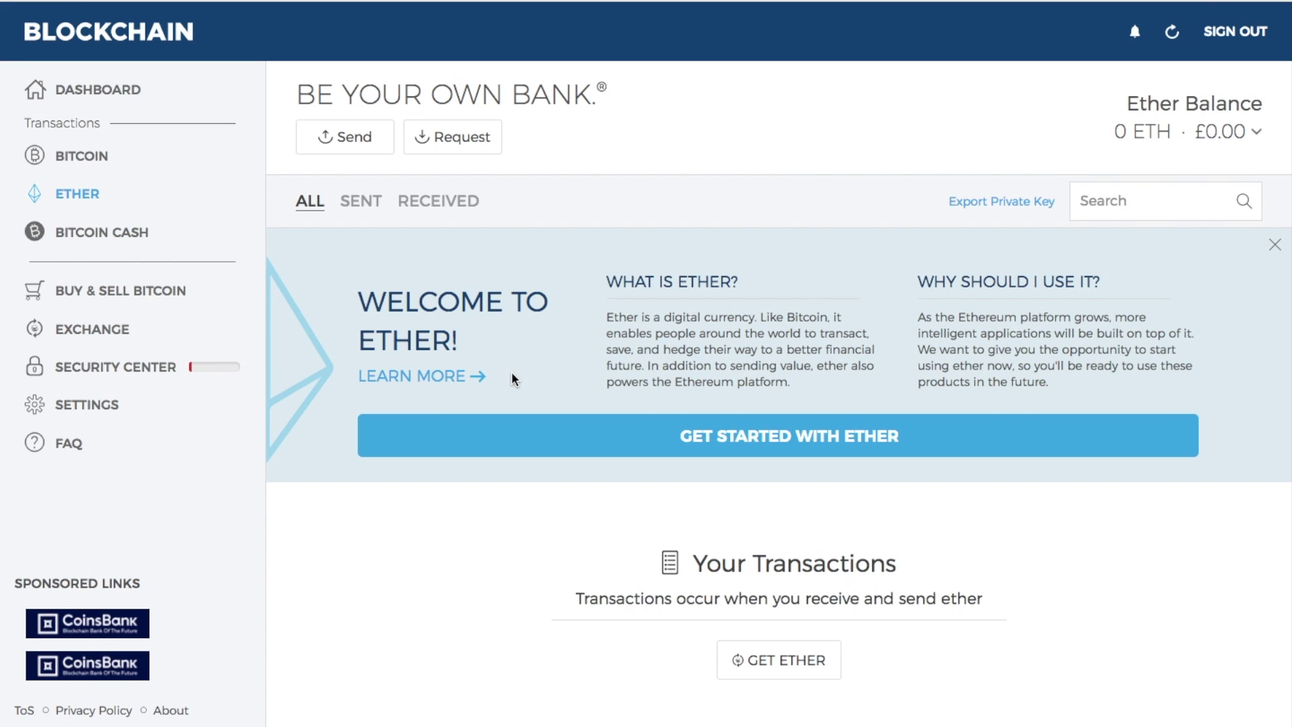
View the Bitcoin-to-Ether exchange form, then return to the Ether wallet.
left_click(659, 444)
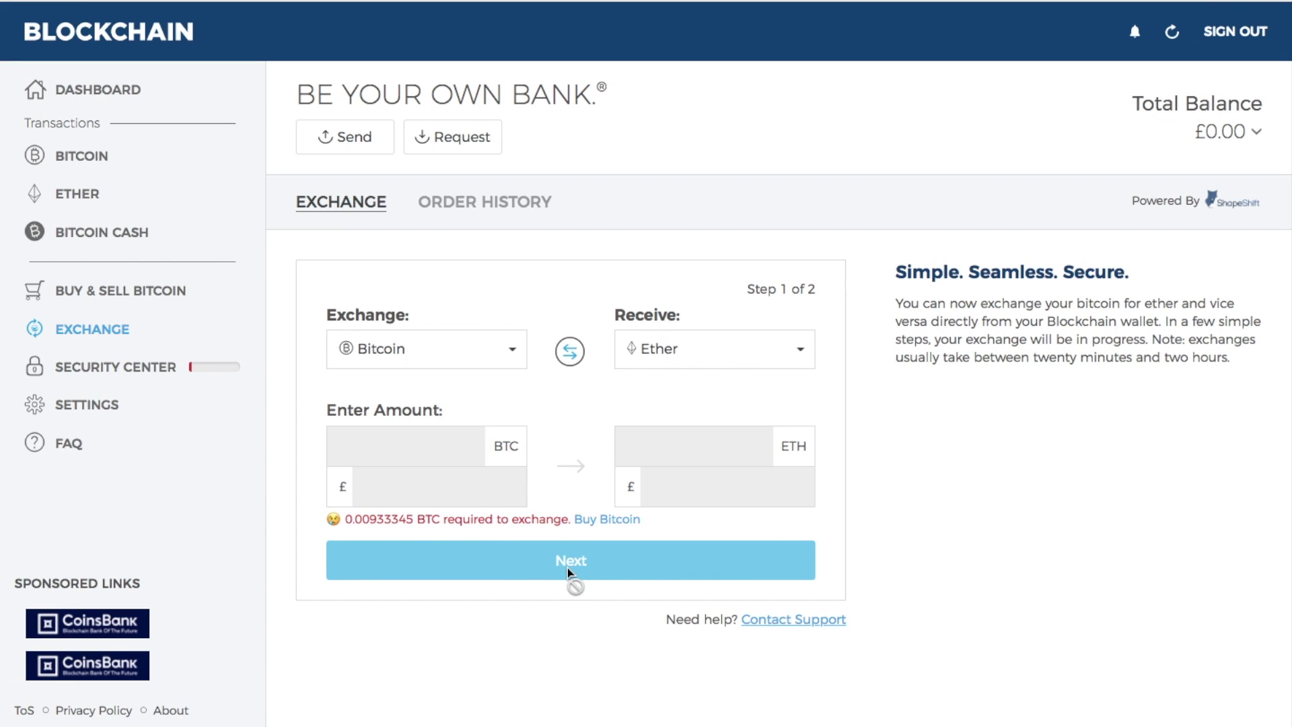
left_click(77, 194)
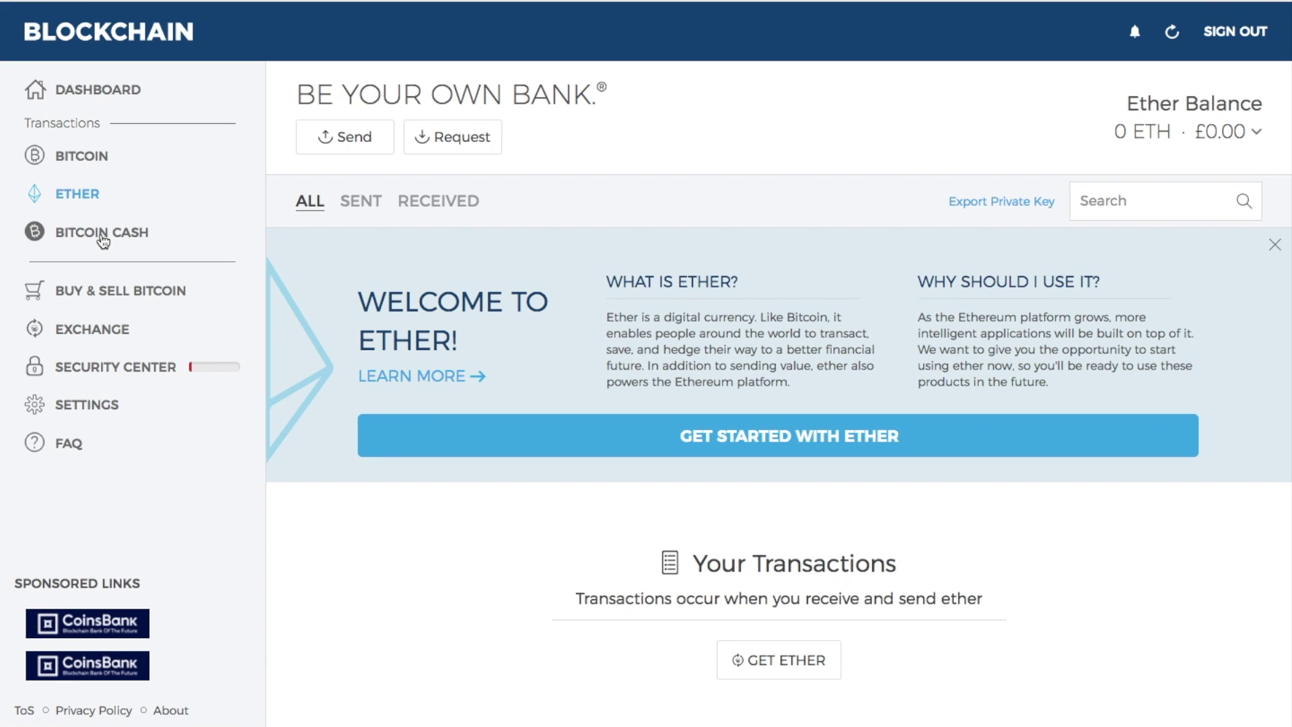
Preview the Bitcoin Cash receive details, dismiss them, and open the Bitcoin Cash send form.
left_click(103, 235)
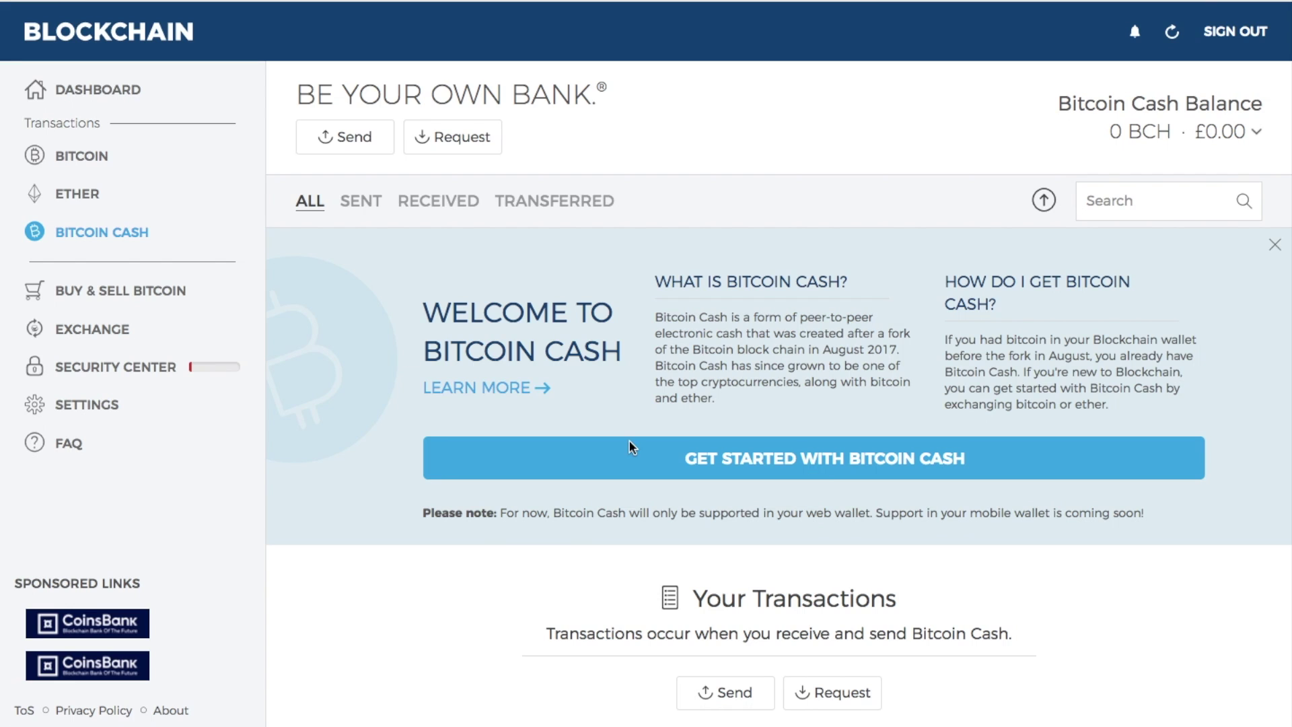
left_click(780, 466)
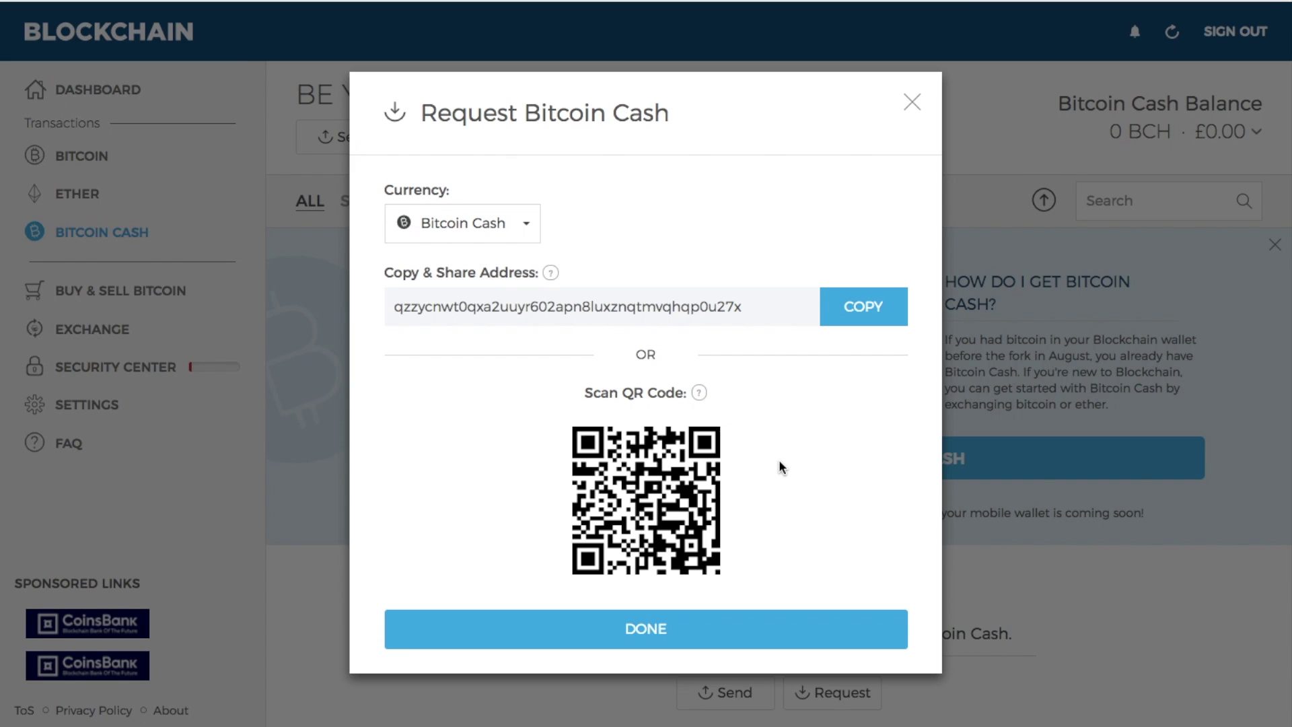
left_click(330, 148)
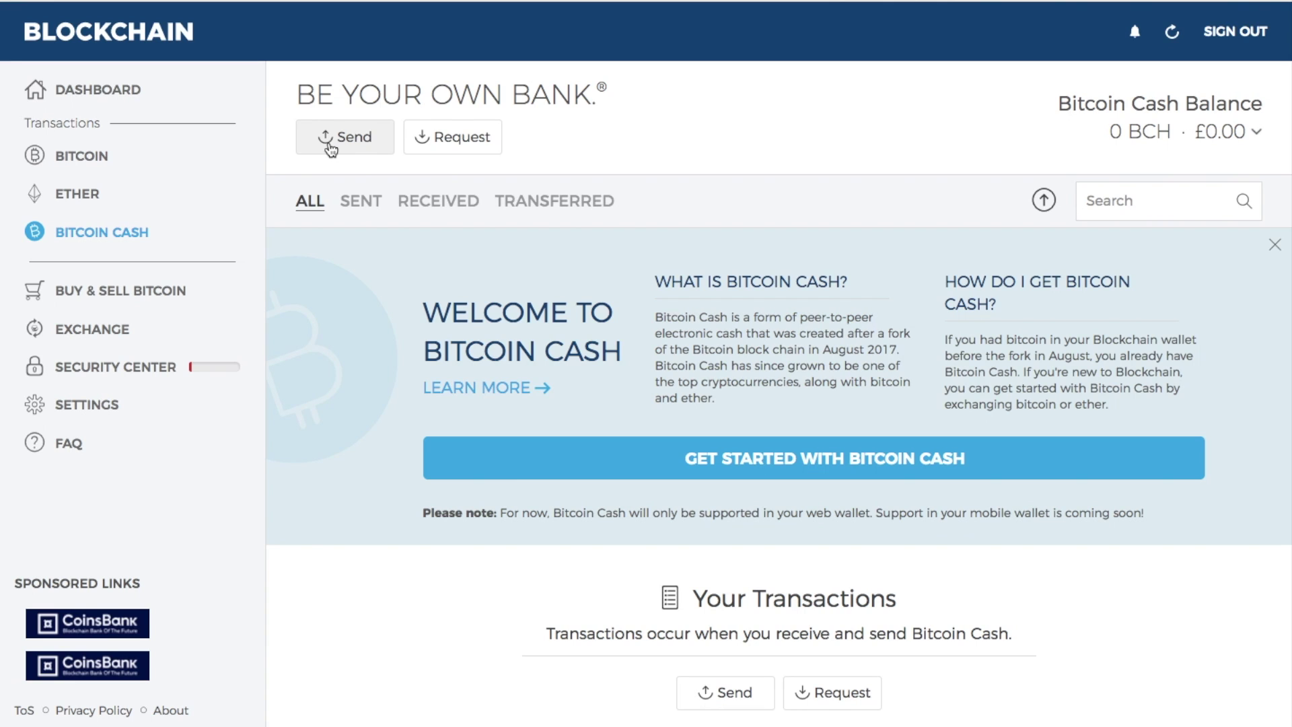
left_click(328, 142)
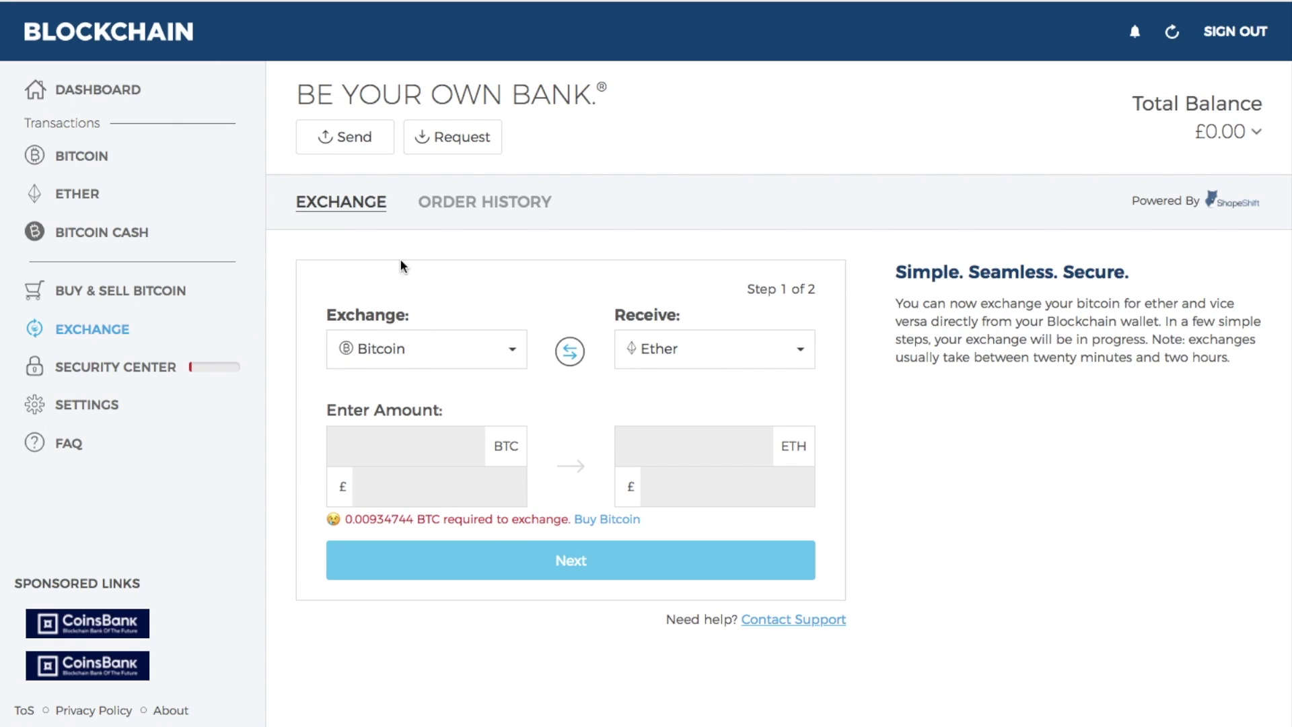
Check the exchange's source and destination wallet lists, then open the FAQ and scroll to its end.
left_click(509, 350)
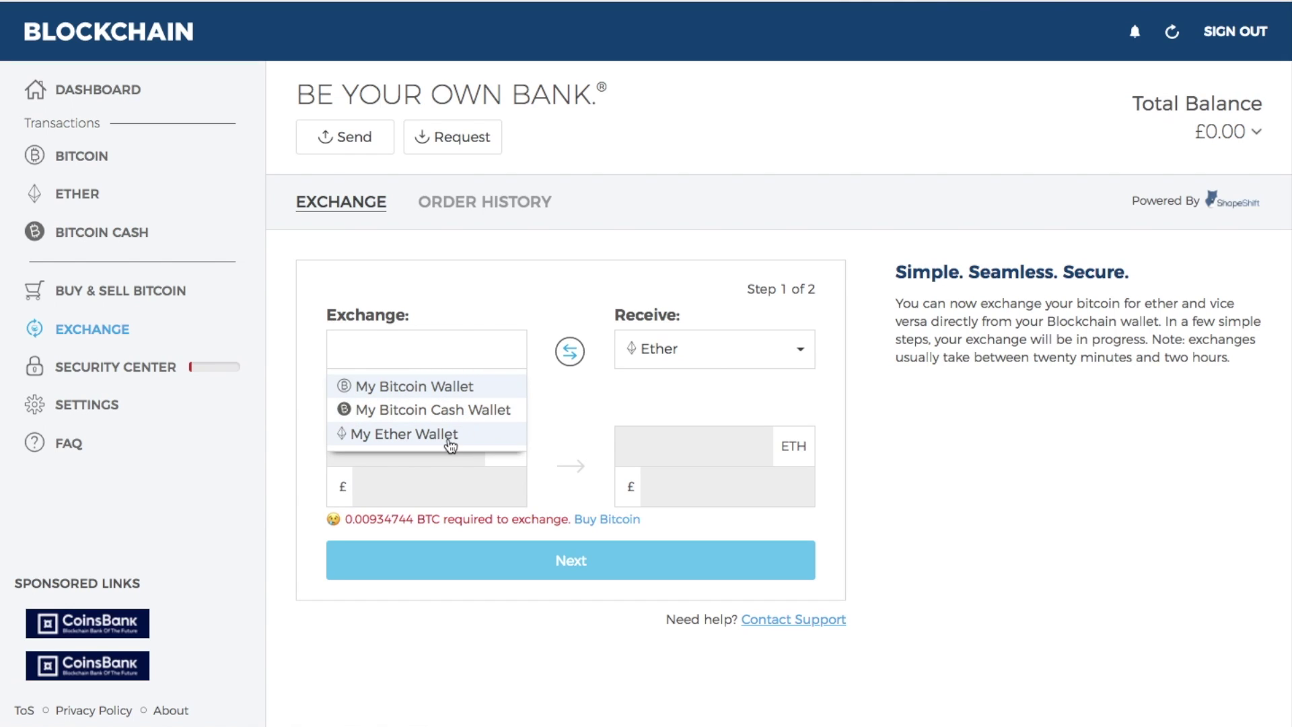
left_click(799, 350)
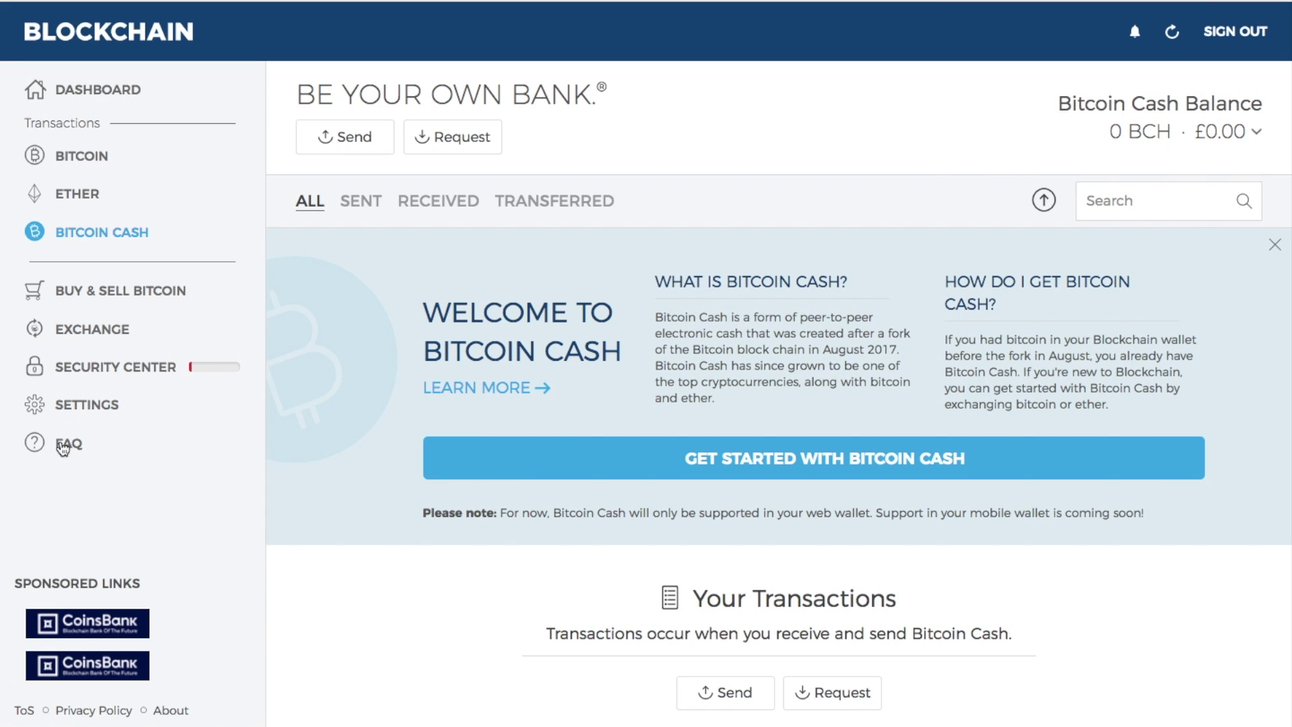
left_click(66, 444)
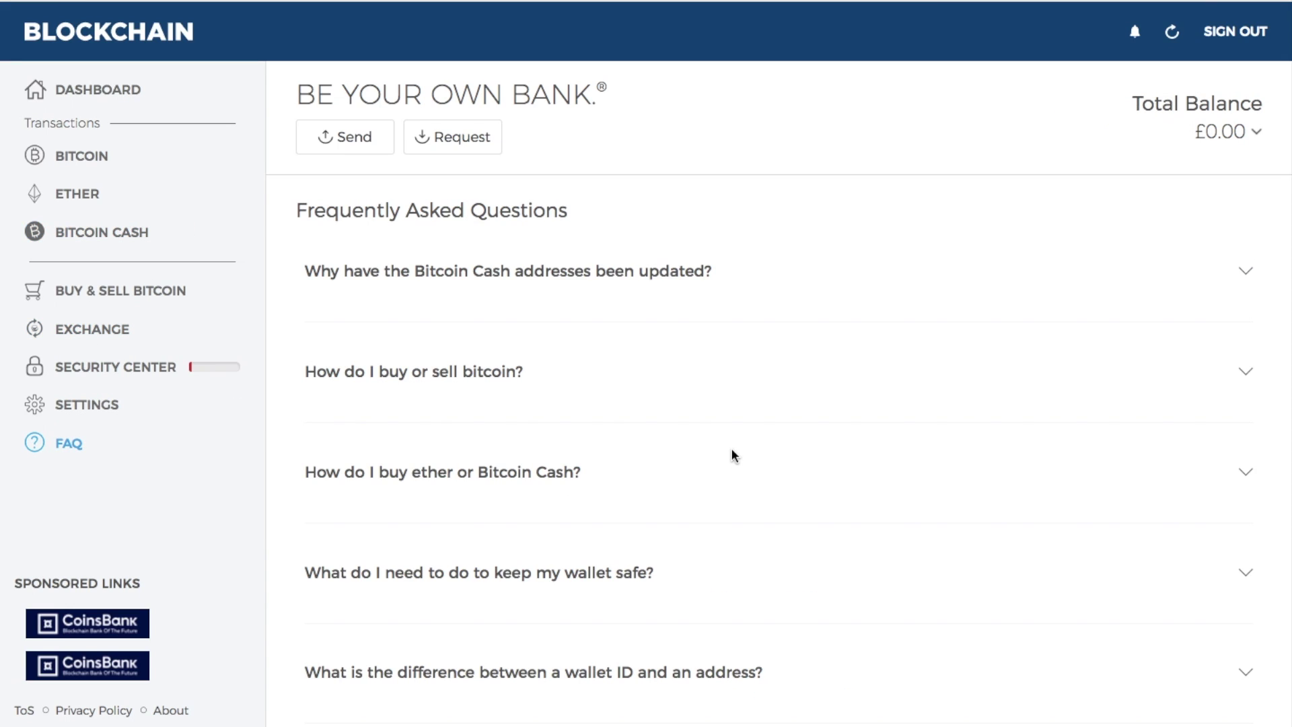
scroll(732, 451, "down", 10)
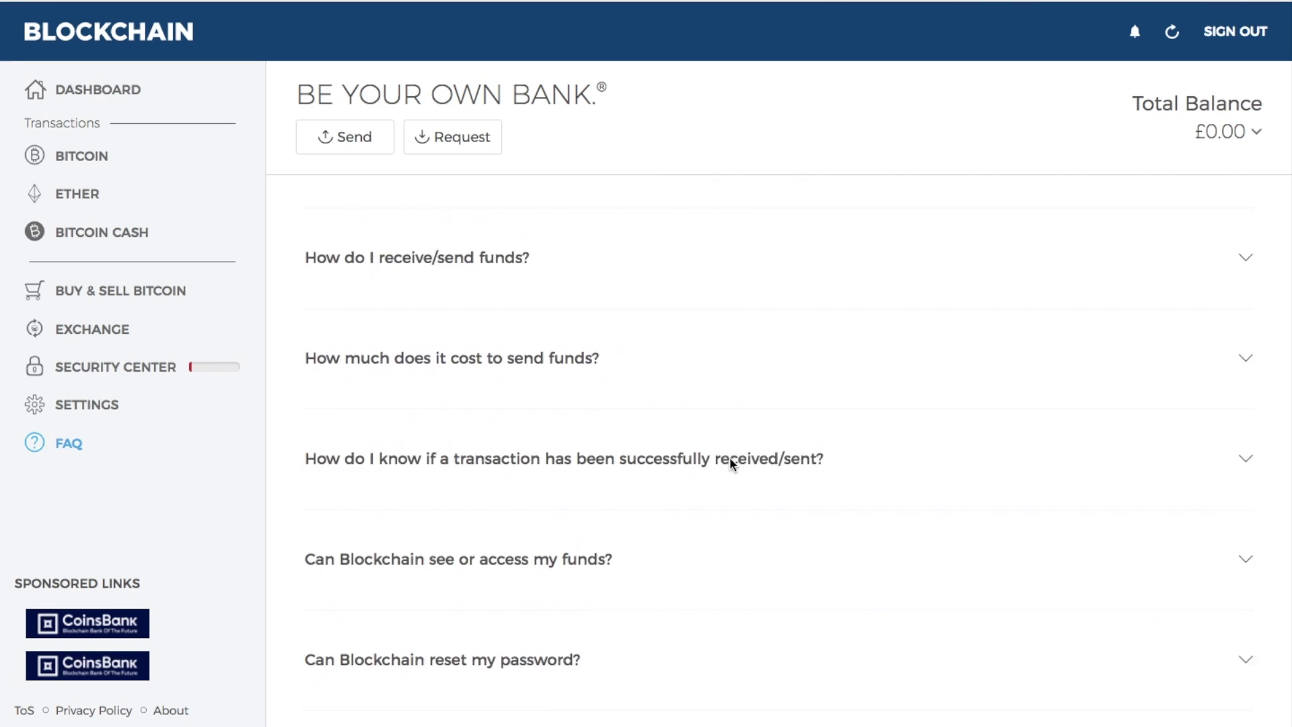